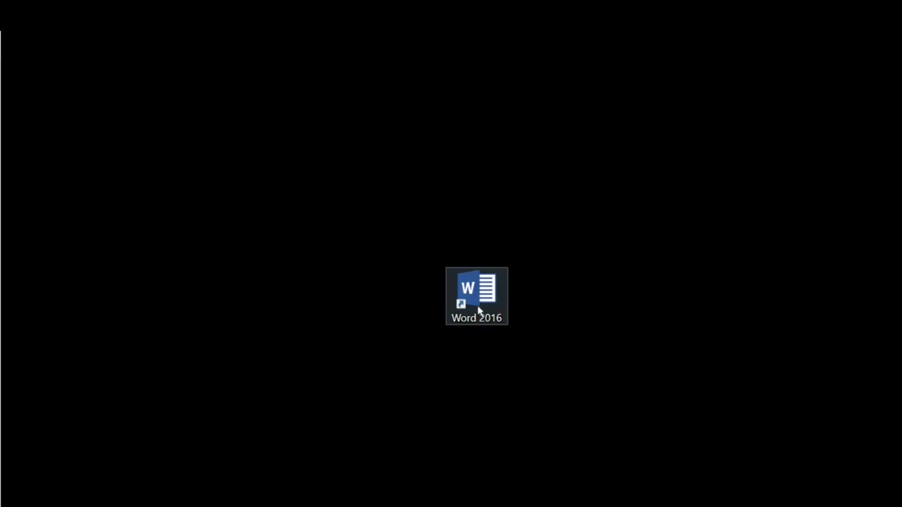
- Launch Word and create a new document from the Blue spheres resume template
{"action": "double_click", "coordinate": [477, 306]}
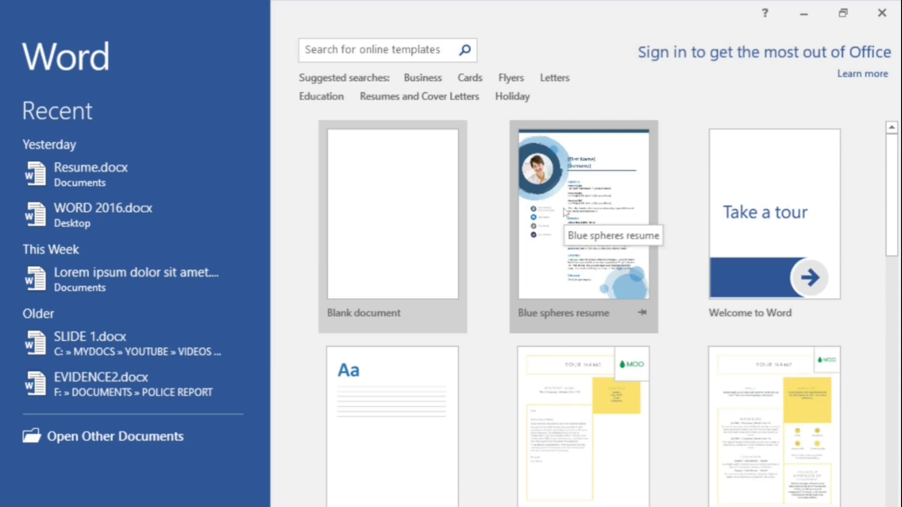
{"action": "left_click", "coordinate": [565, 209]}
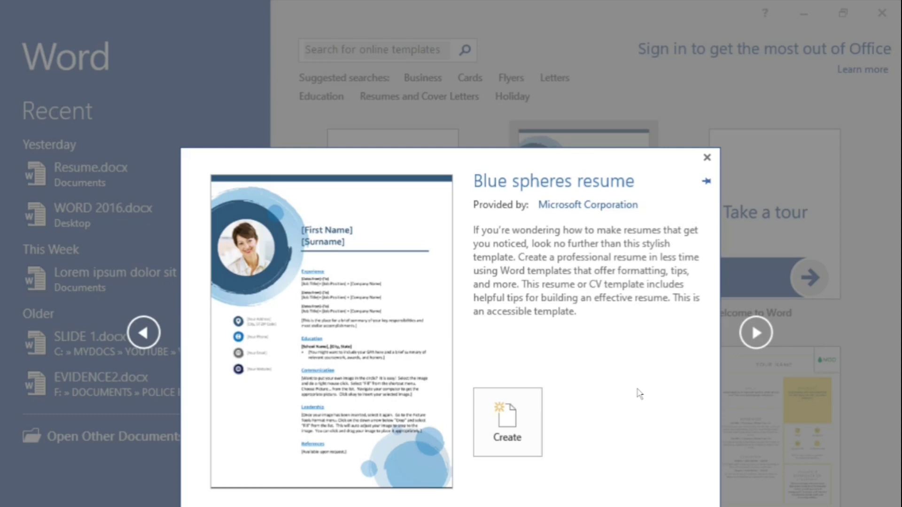
{"action": "left_click", "coordinate": [515, 421]}
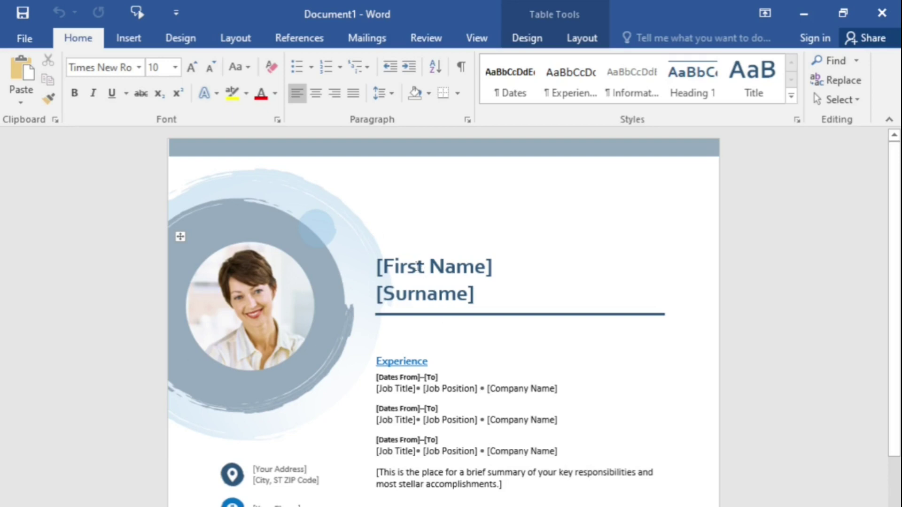
- Type a first name into the name placeholder and paste a full postal address into the address placeholder
{"action": "left_click", "coordinate": [418, 268]}
{"action": "type", "text": "Jane"}
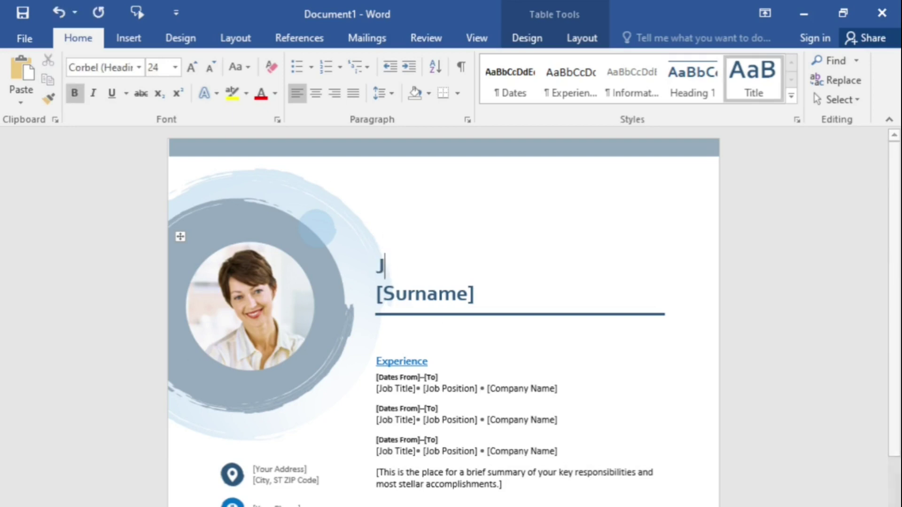
{"action": "left_click", "coordinate": [427, 296]}
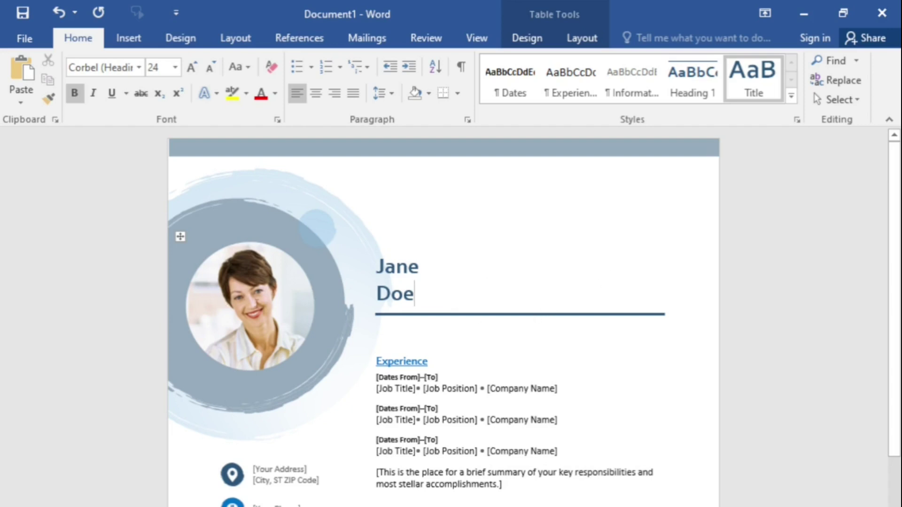
{"action": "left_click", "coordinate": [252, 306]}
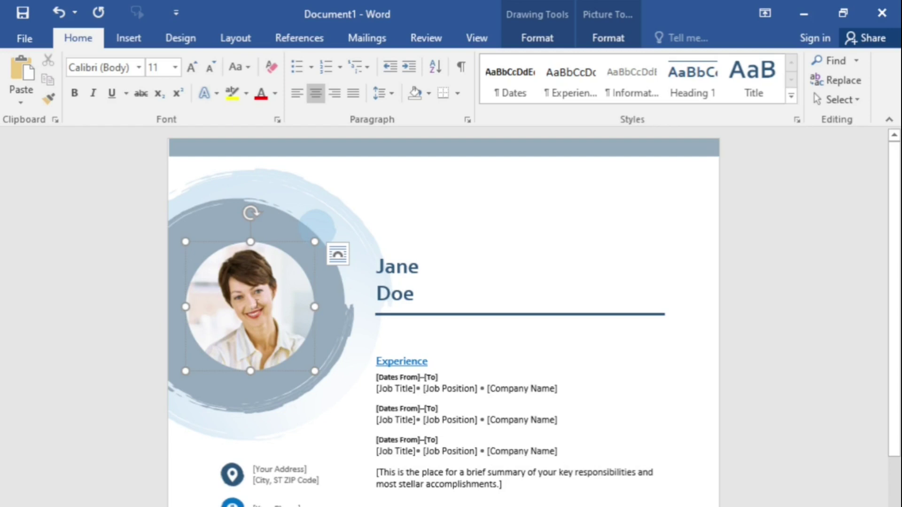
{"action": "left_click", "coordinate": [274, 471]}
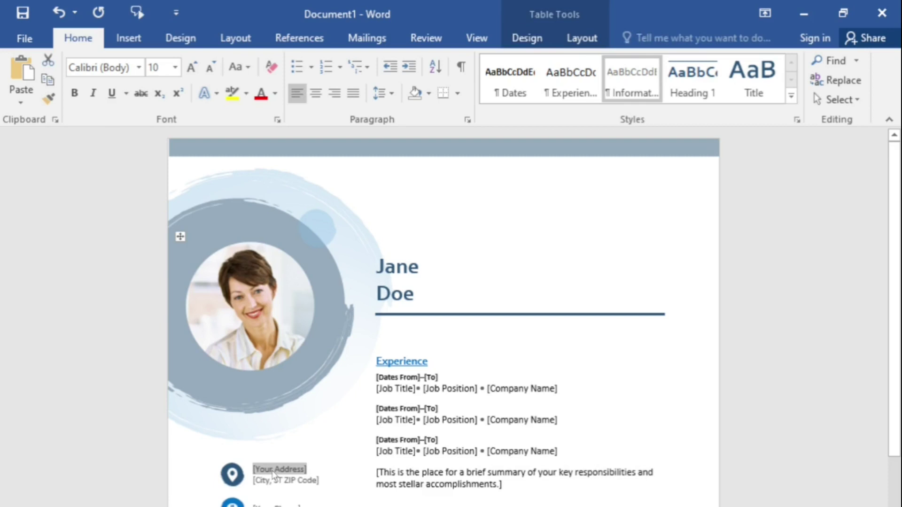
{"action": "key", "text": "ctrl+v"}
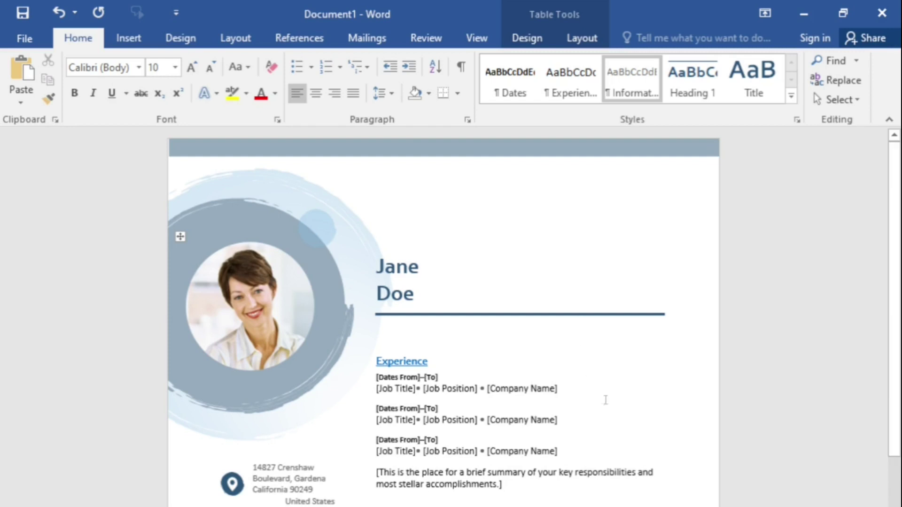
{"action": "left_click", "coordinate": [34, 39]}
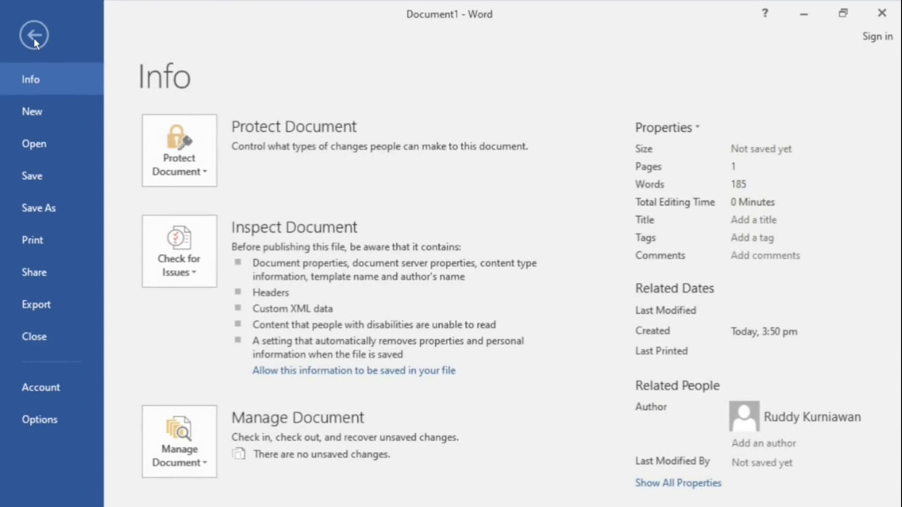
- Save the resume to Documents as Resume.docx in Word Document format, then close Word
{"action": "left_click", "coordinate": [54, 207]}
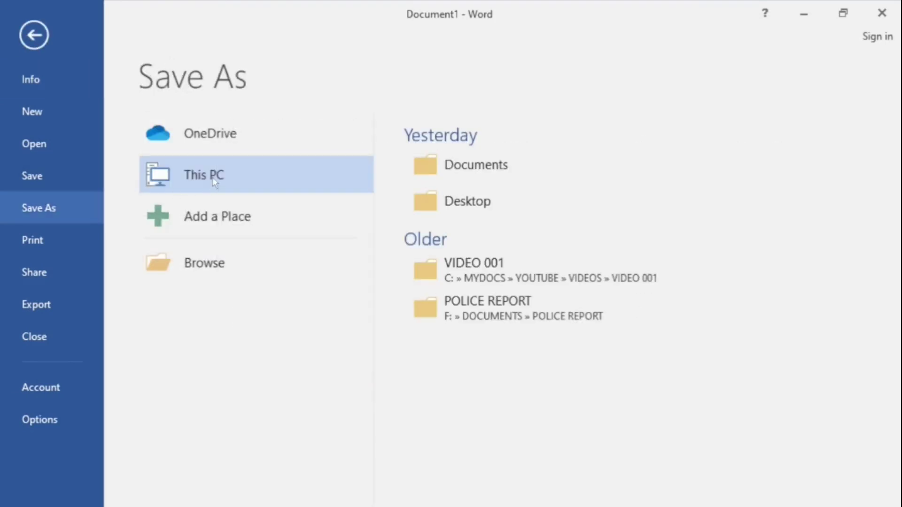
{"action": "left_click", "coordinate": [472, 172]}
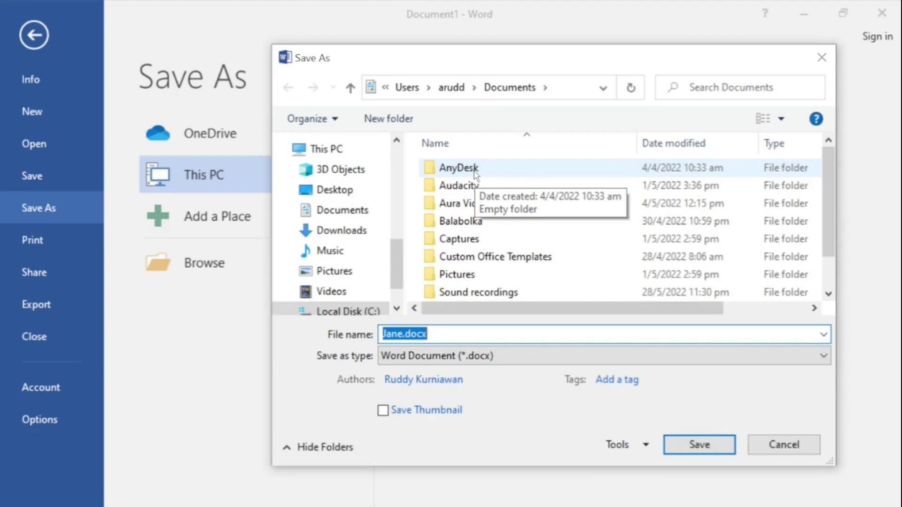
{"action": "left_click", "coordinate": [451, 332]}
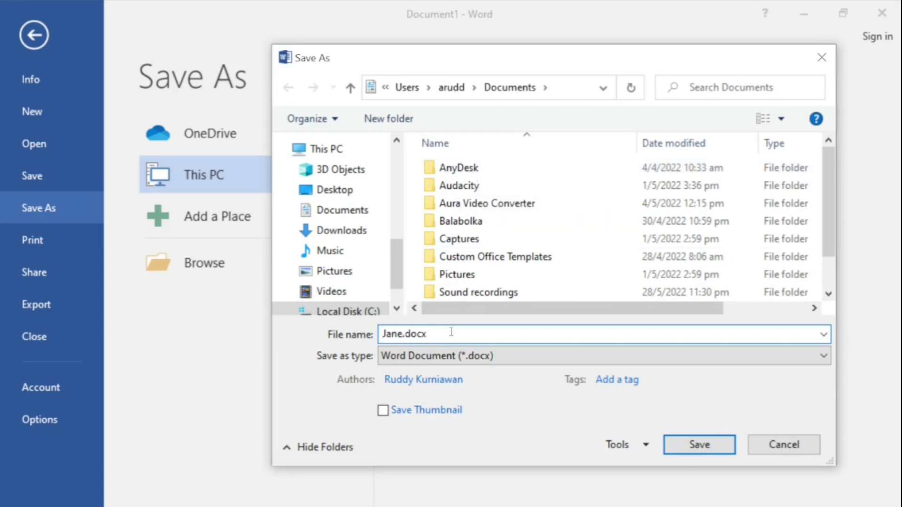
{"action": "double_click", "coordinate": [403, 332]}
{"action": "type", "text": "Resume"}
{"action": "left_click", "coordinate": [544, 359]}
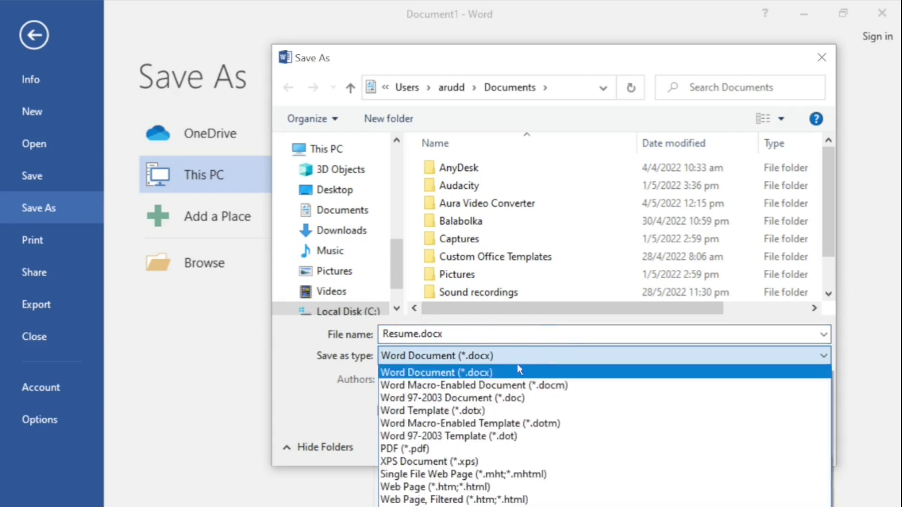
{"action": "left_click", "coordinate": [497, 376]}
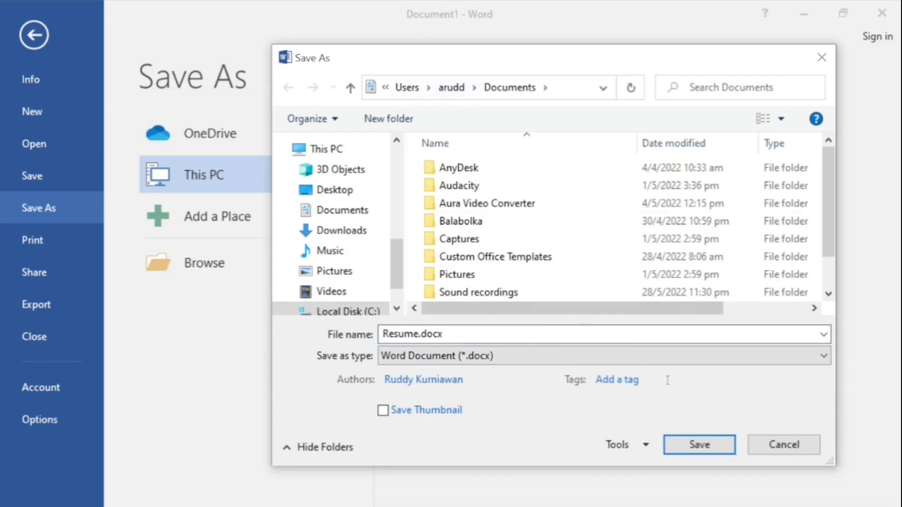
{"action": "left_click", "coordinate": [703, 447]}
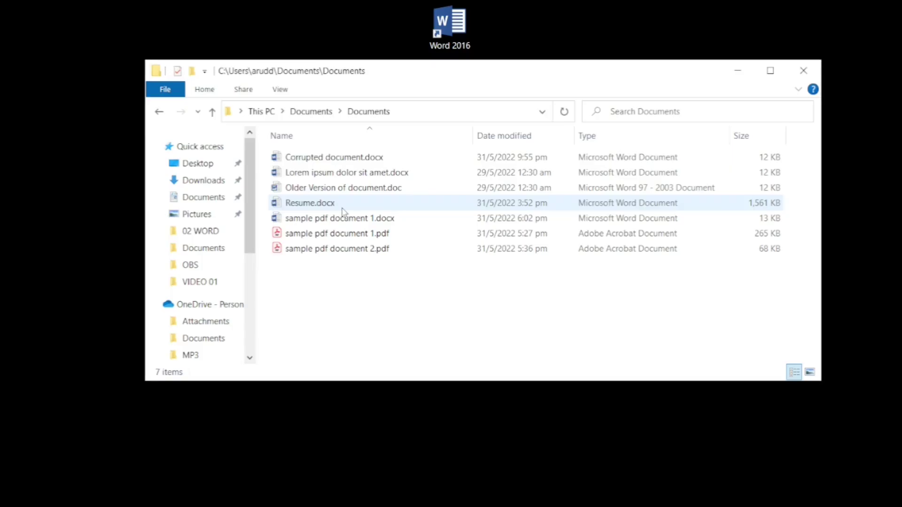
{"action": "left_click", "coordinate": [342, 206]}
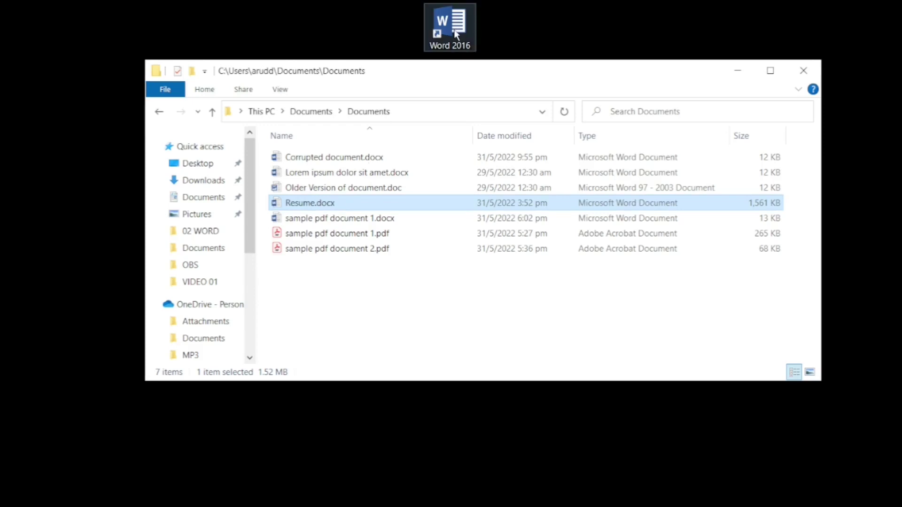
{"action": "double_click", "coordinate": [361, 203]}
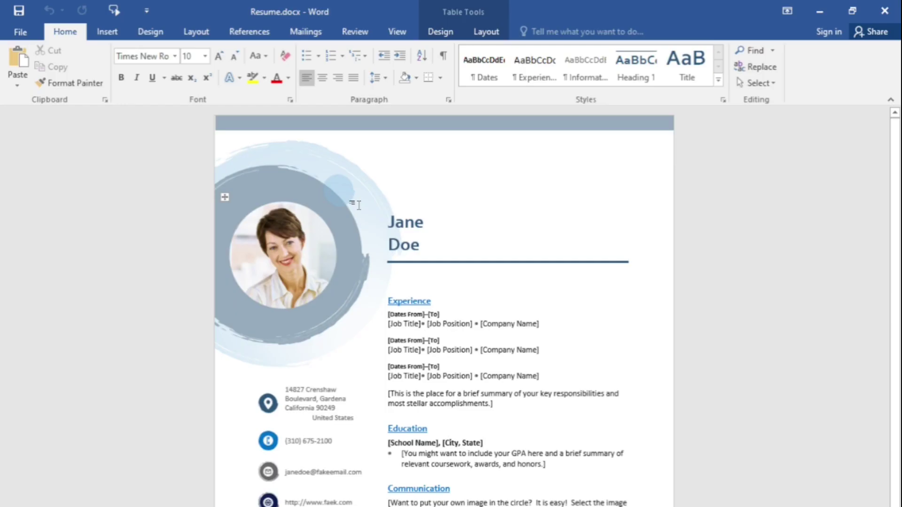
{"action": "left_click", "coordinate": [884, 11]}
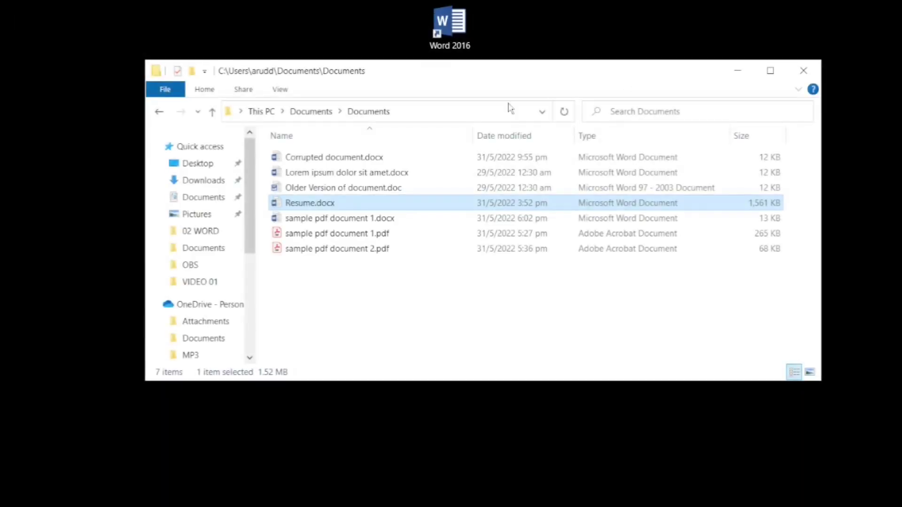
{"action": "left_click", "coordinate": [412, 188]}
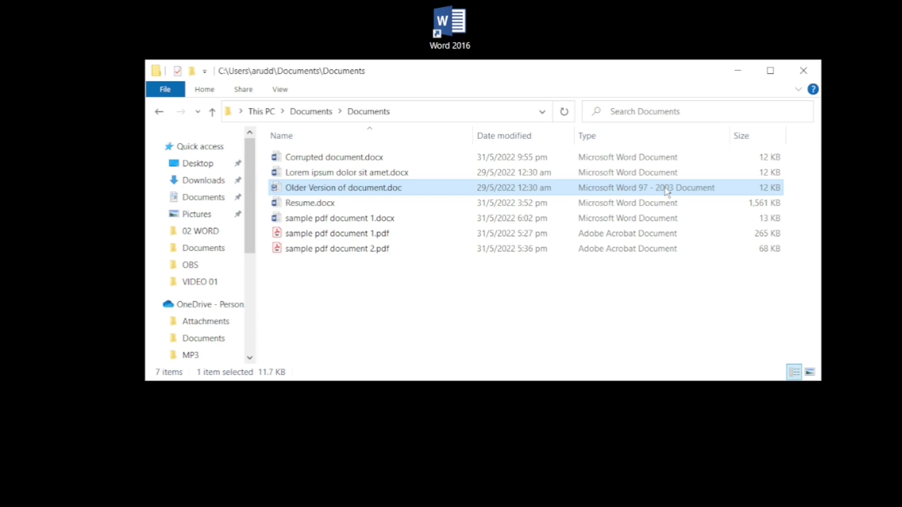
{"action": "double_click", "coordinate": [386, 188]}
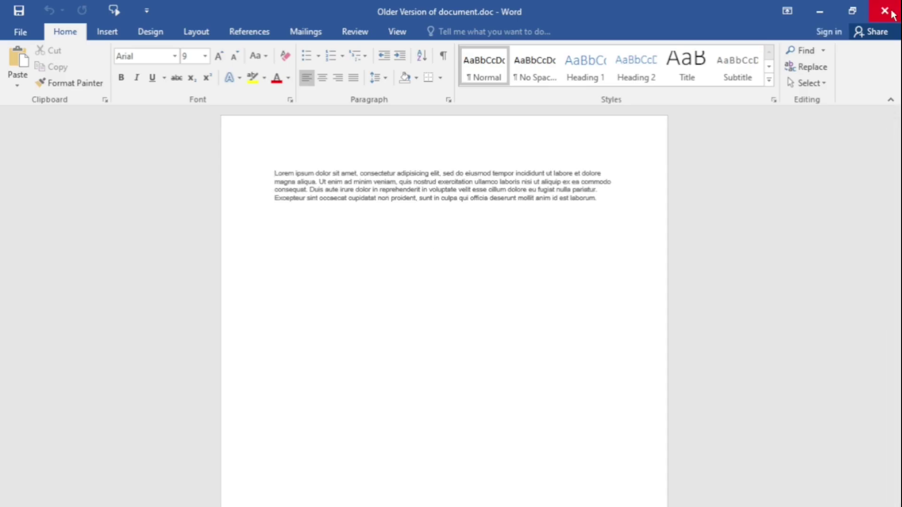
{"action": "left_click", "coordinate": [885, 11]}
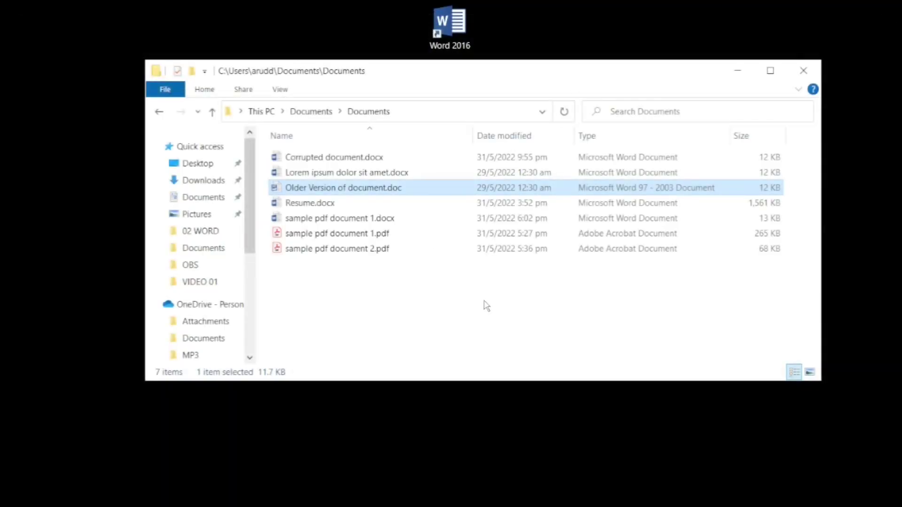
{"action": "left_click", "coordinate": [443, 312]}
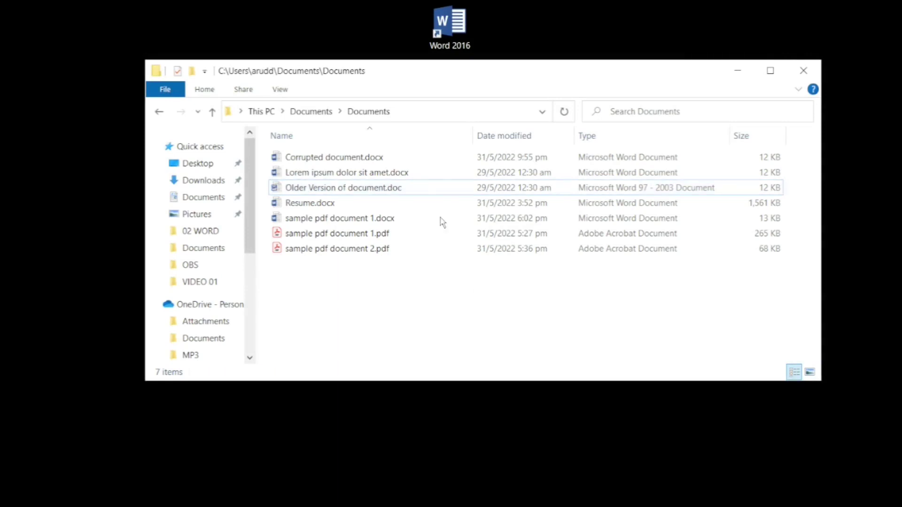
- Open Corrupted document.docx, dismiss the error, decline recovery, and close the empty Word window
{"action": "double_click", "coordinate": [361, 161]}
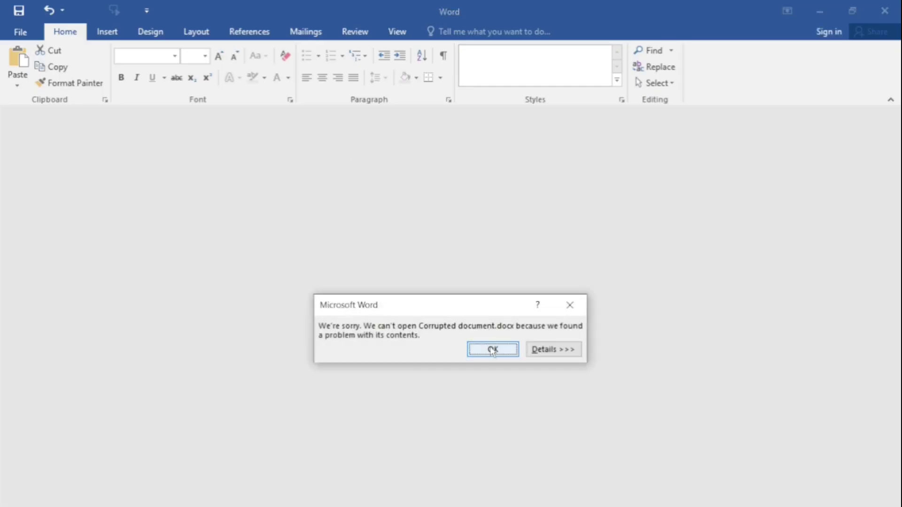
{"action": "left_click", "coordinate": [492, 350]}
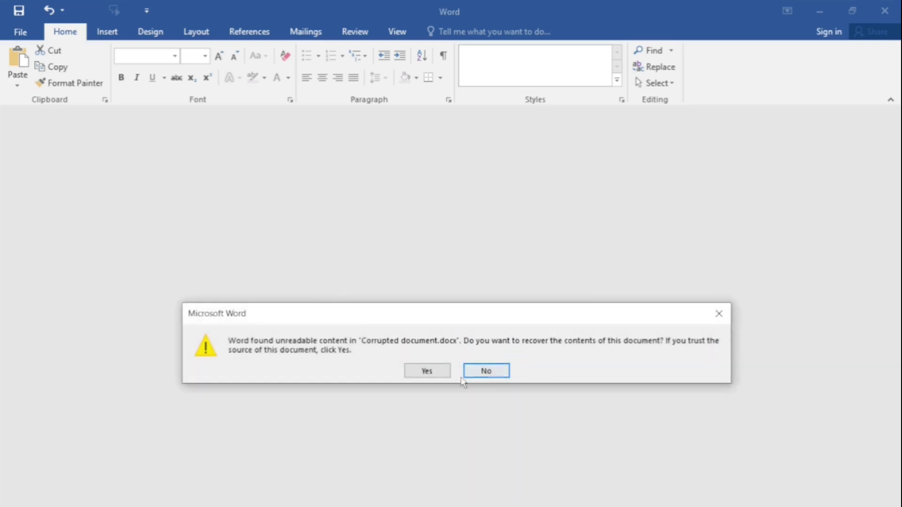
{"action": "left_click", "coordinate": [489, 376]}
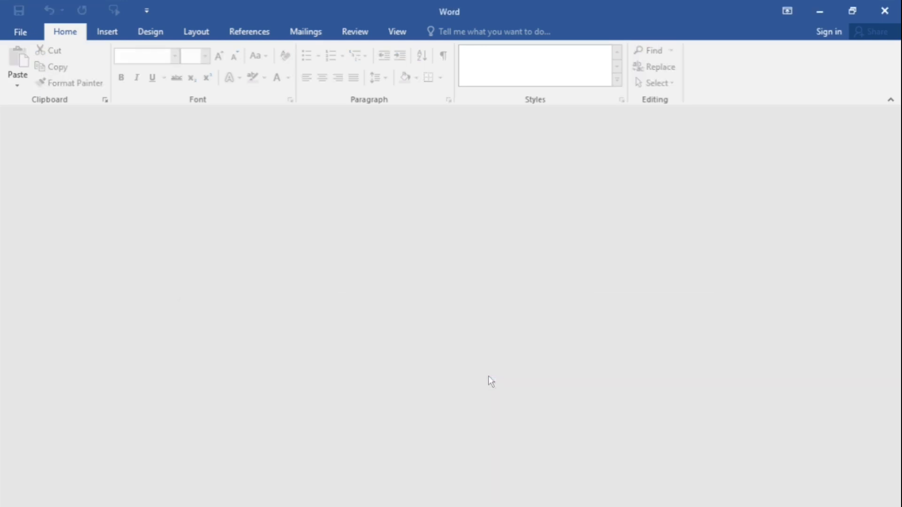
{"action": "left_click", "coordinate": [892, 11]}
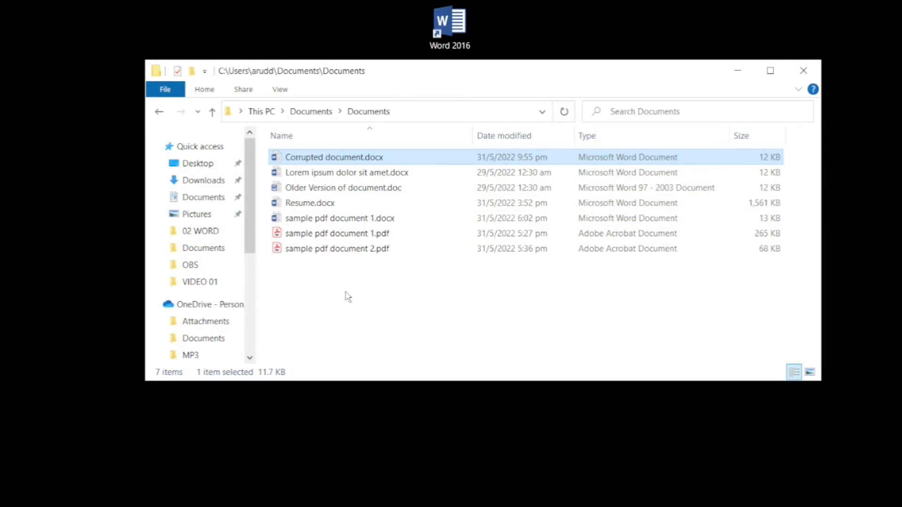
- Copy Corrupted document.docx and paste a backup copy into the same folder
{"action": "right_click", "coordinate": [389, 162]}
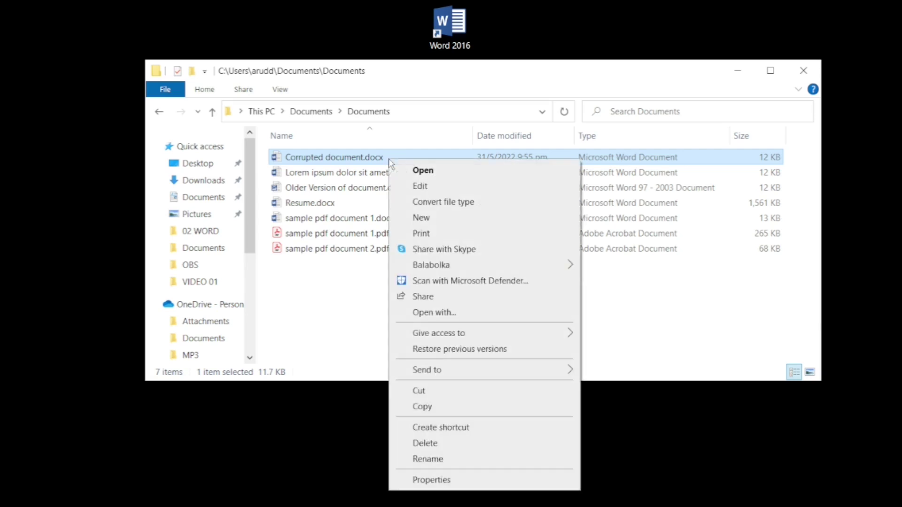
{"action": "left_click", "coordinate": [425, 406]}
{"action": "left_click", "coordinate": [376, 290]}
{"action": "right_click", "coordinate": [376, 290]}
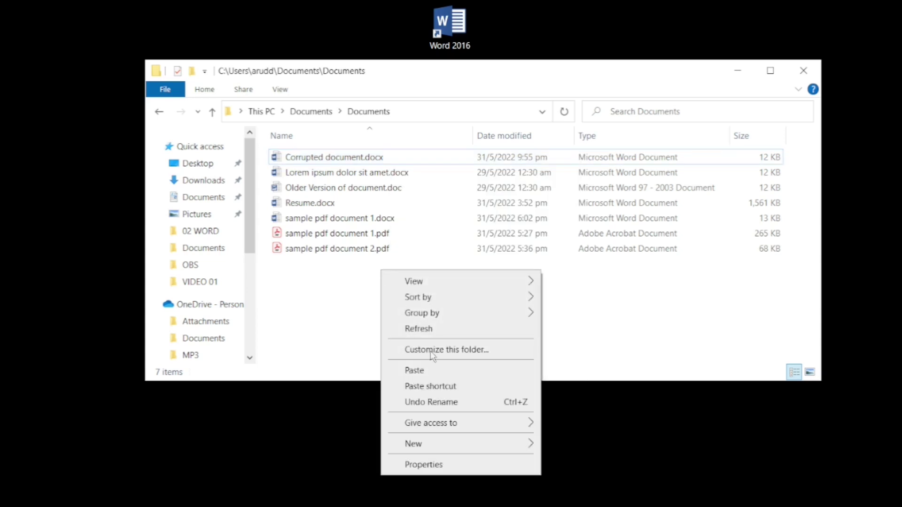
{"action": "left_click", "coordinate": [430, 371]}
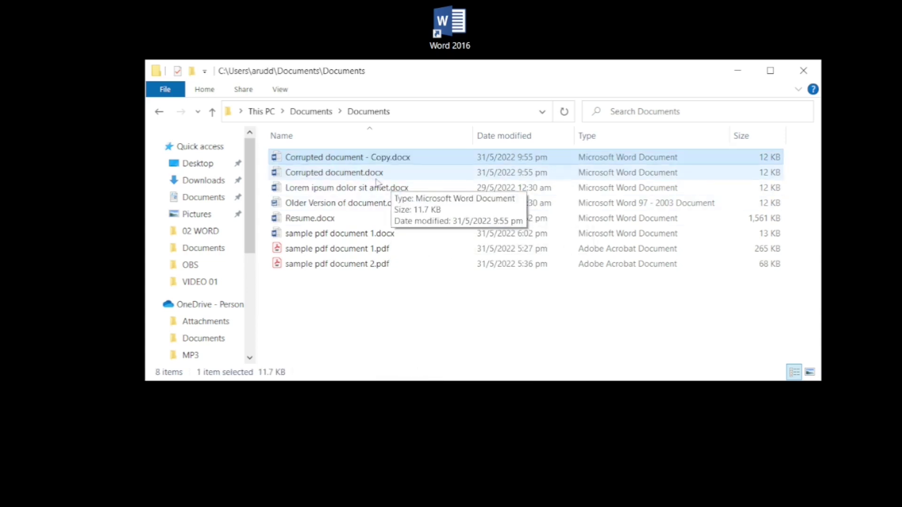
- Rename the original to Corrupted document.doc, confirming the extension change, and relaunch Word
{"action": "left_click", "coordinate": [378, 177]}
{"action": "left_click", "coordinate": [393, 173]}
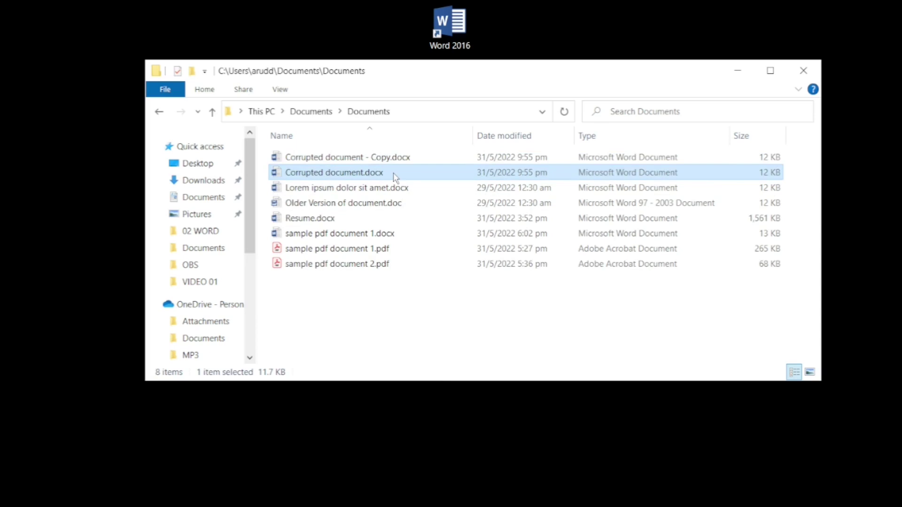
{"action": "left_click", "coordinate": [394, 173]}
{"action": "key", "text": "BackSpace"}
{"action": "key", "text": "Return"}
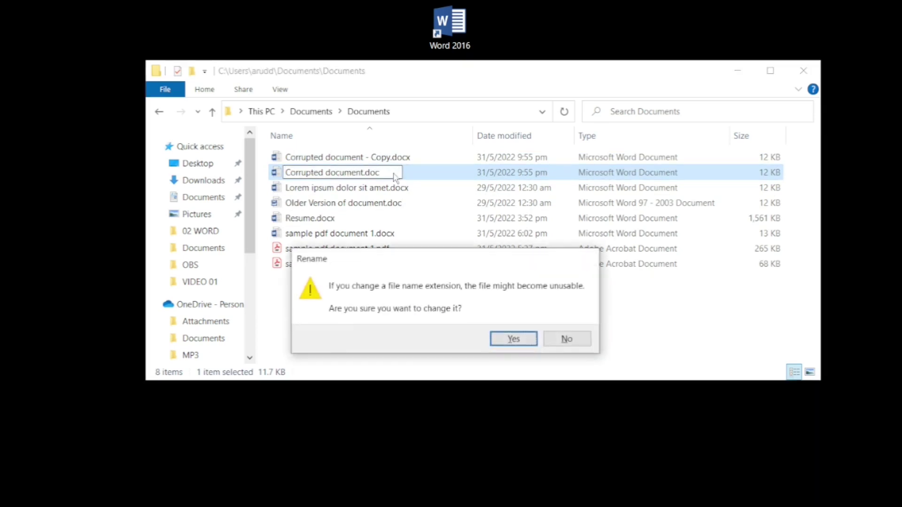
{"action": "left_click", "coordinate": [510, 346]}
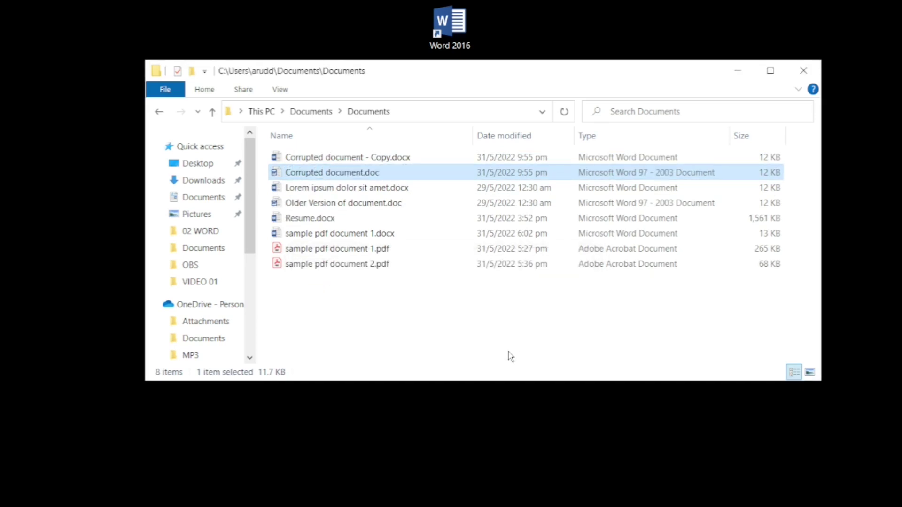
{"action": "left_click", "coordinate": [508, 357]}
{"action": "double_click", "coordinate": [451, 26]}
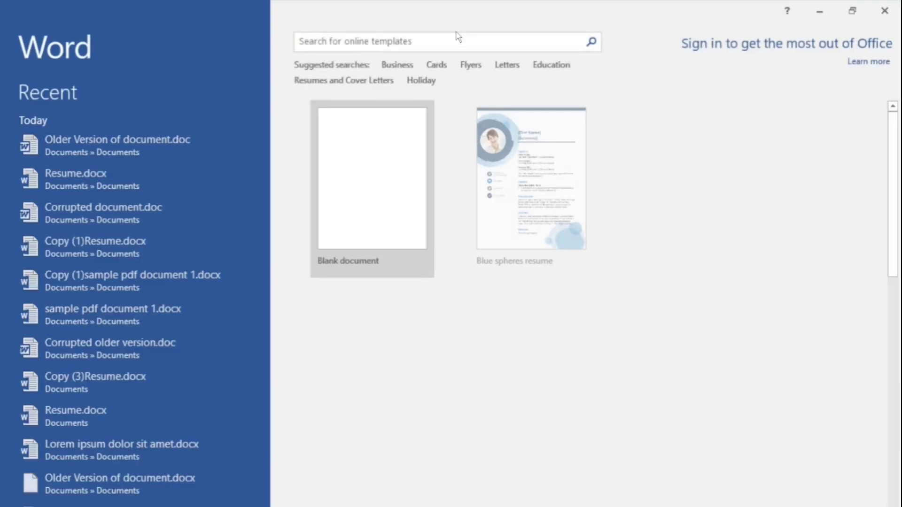
- Open Corrupted document.doc from Documents, accepting the Windows (Default) text encoding
{"action": "key", "text": "ctrl+o"}
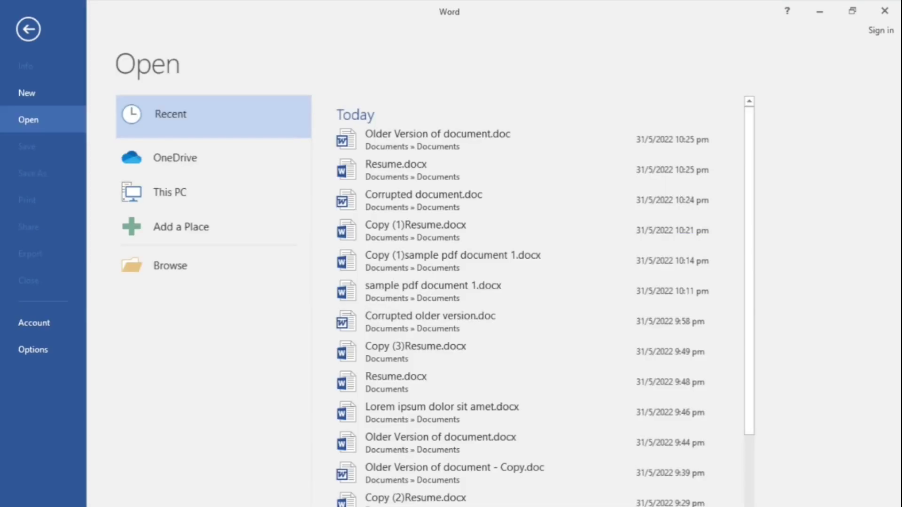
{"action": "left_click", "coordinate": [183, 268]}
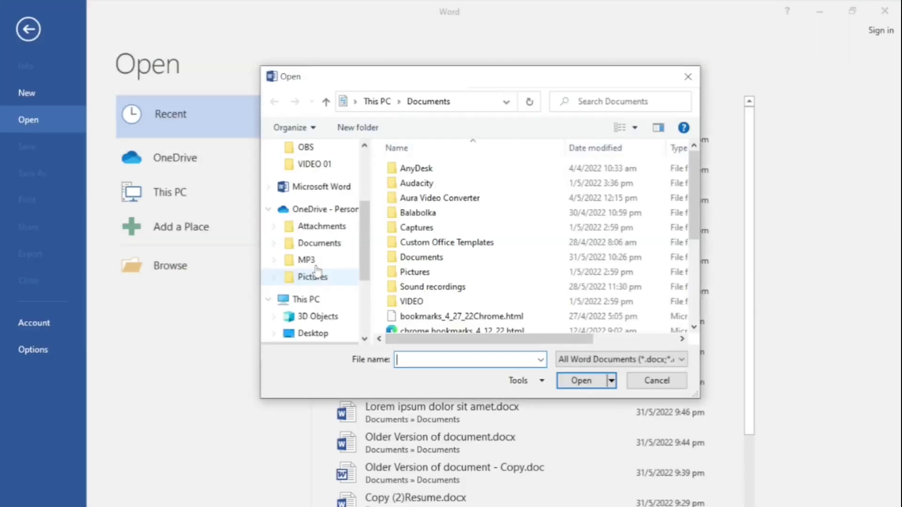
{"action": "scroll", "coordinate": [324, 273], "scroll_direction": "up", "scroll_amount": 3}
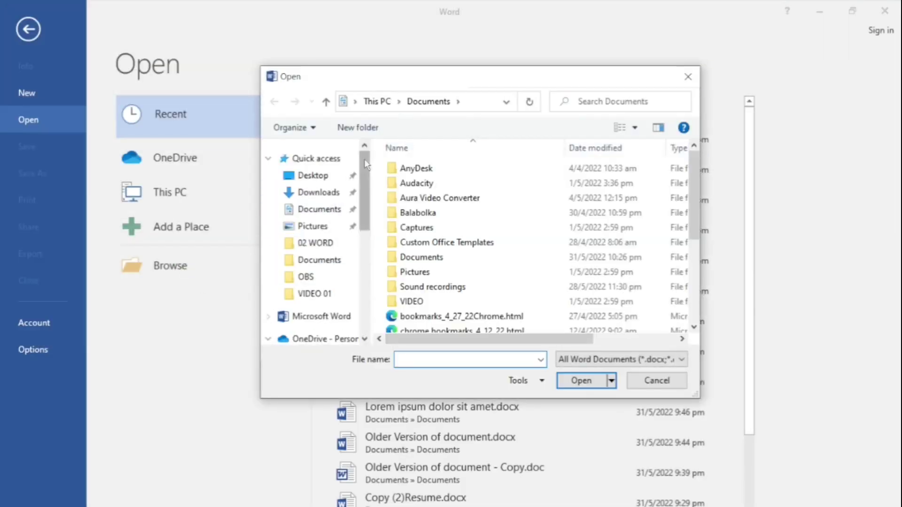
{"action": "left_click", "coordinate": [320, 259]}
{"action": "left_click", "coordinate": [468, 185]}
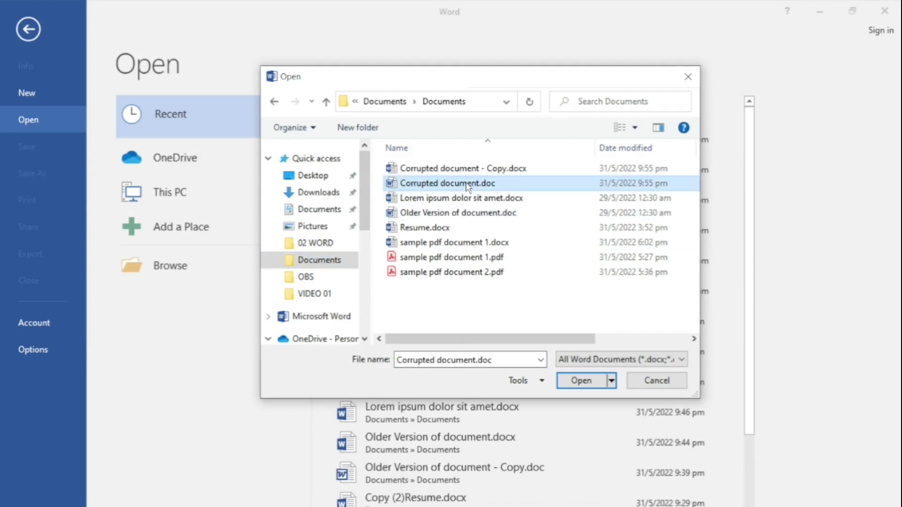
{"action": "left_click", "coordinate": [583, 383]}
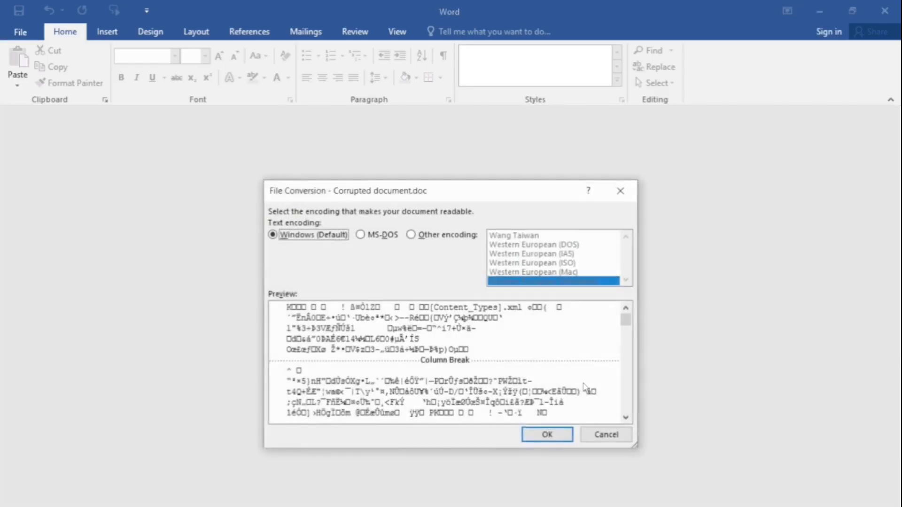
{"action": "left_click", "coordinate": [549, 436]}
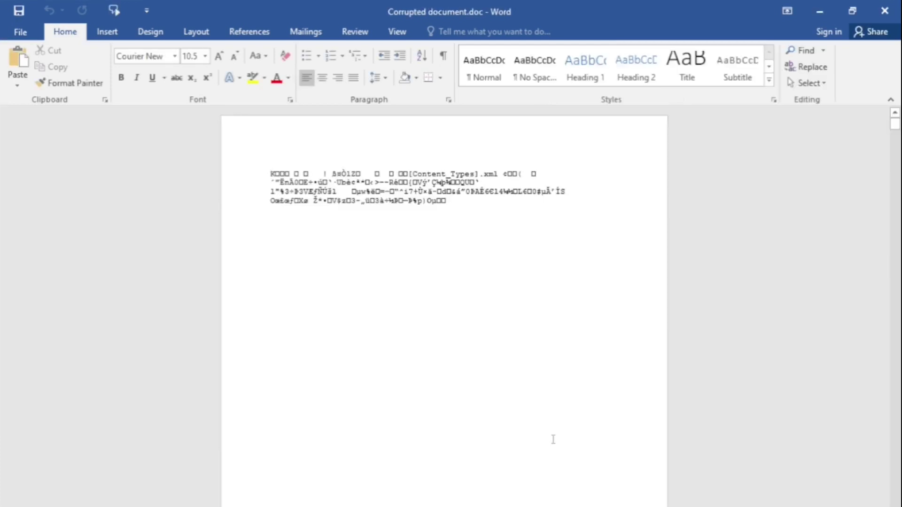
- Restart Word and select Resume.docx in Documents, showing the Open button's alternative modes
{"action": "left_click", "coordinate": [896, 20]}
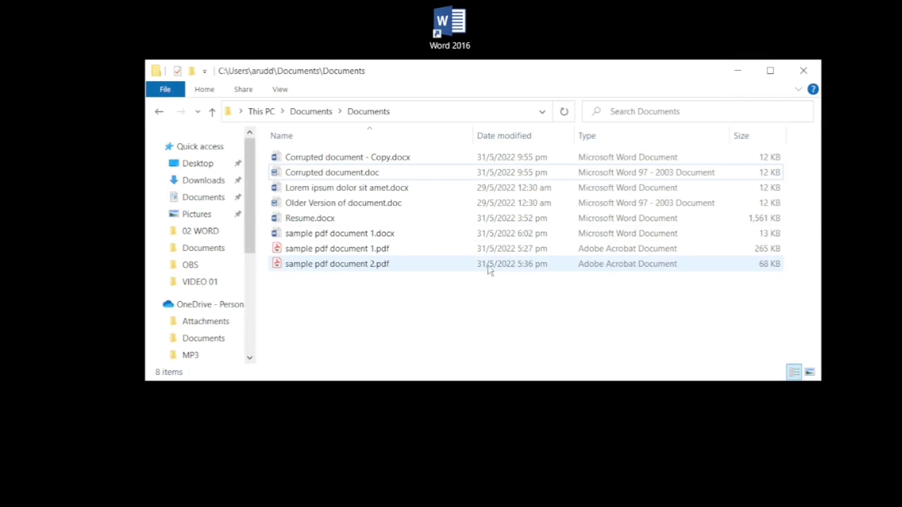
{"action": "double_click", "coordinate": [455, 31]}
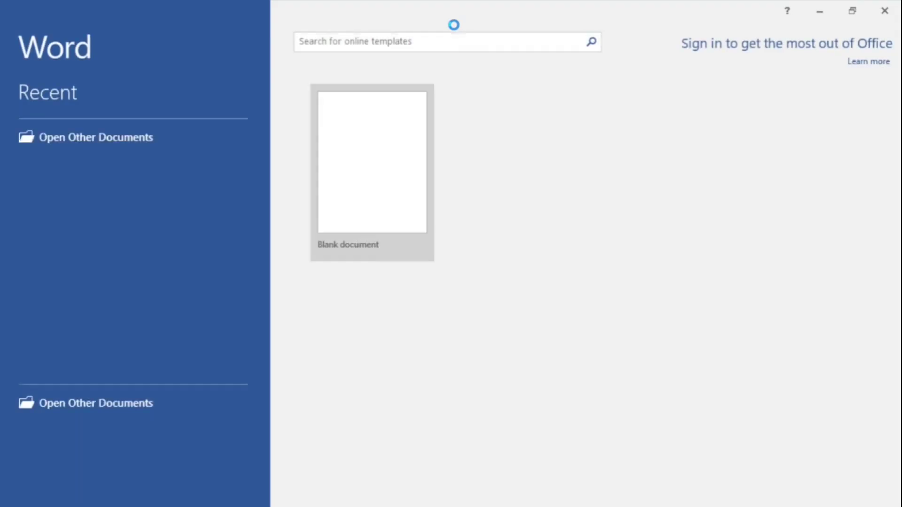
{"action": "key", "text": "ctrl+o"}
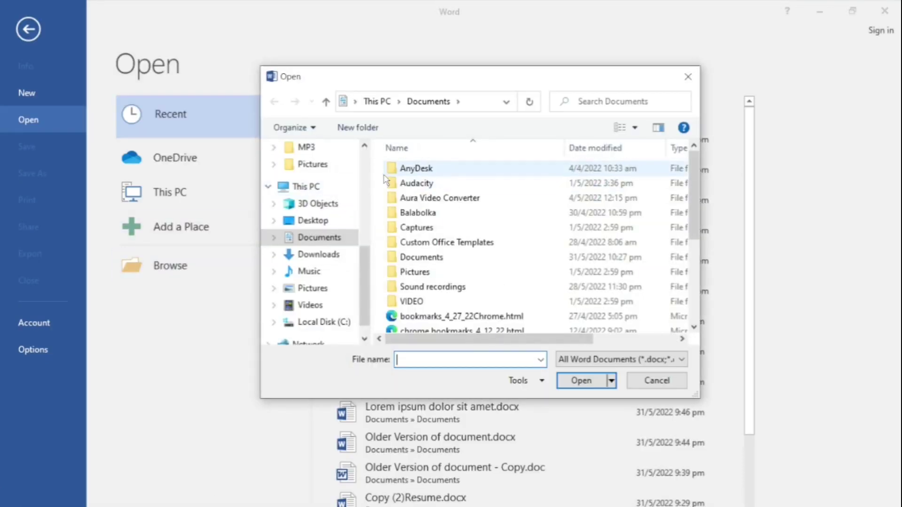
{"action": "scroll", "coordinate": [328, 207], "scroll_direction": "up", "scroll_amount": 4}
{"action": "left_click", "coordinate": [327, 205]}
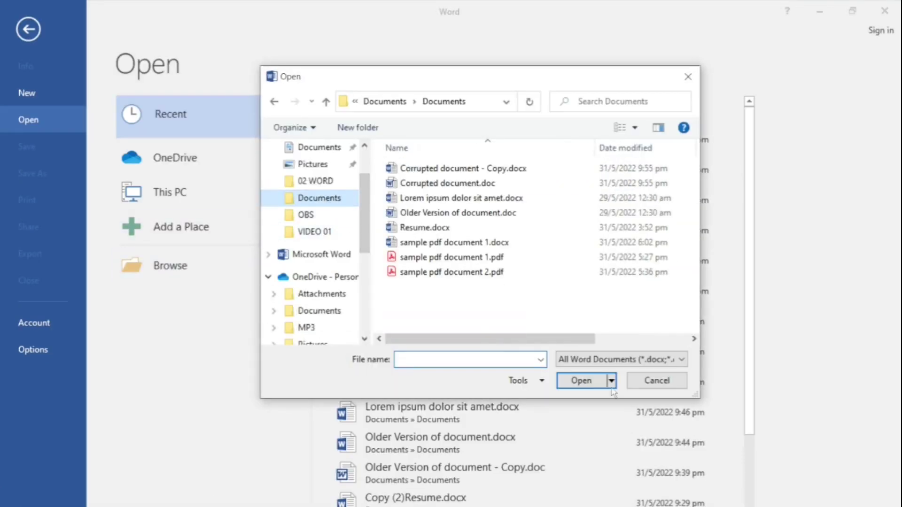
{"action": "left_click", "coordinate": [425, 227]}
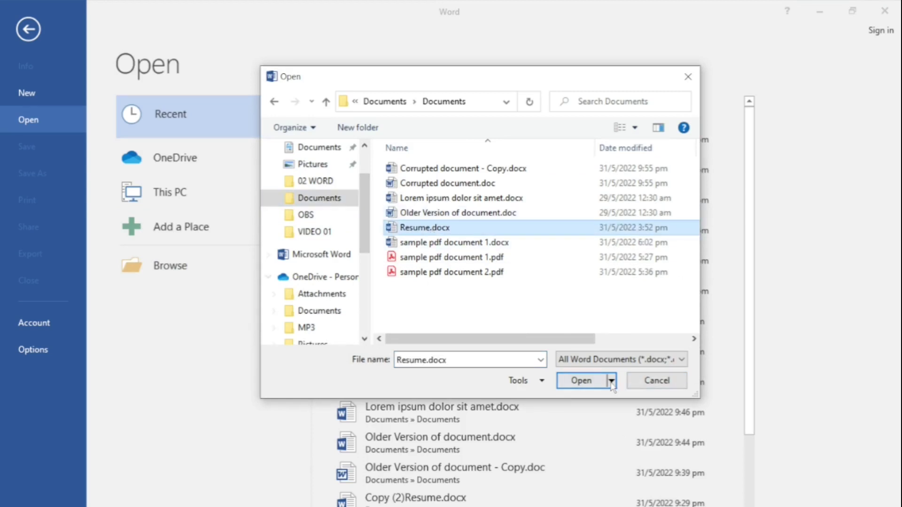
{"action": "left_click", "coordinate": [611, 380]}
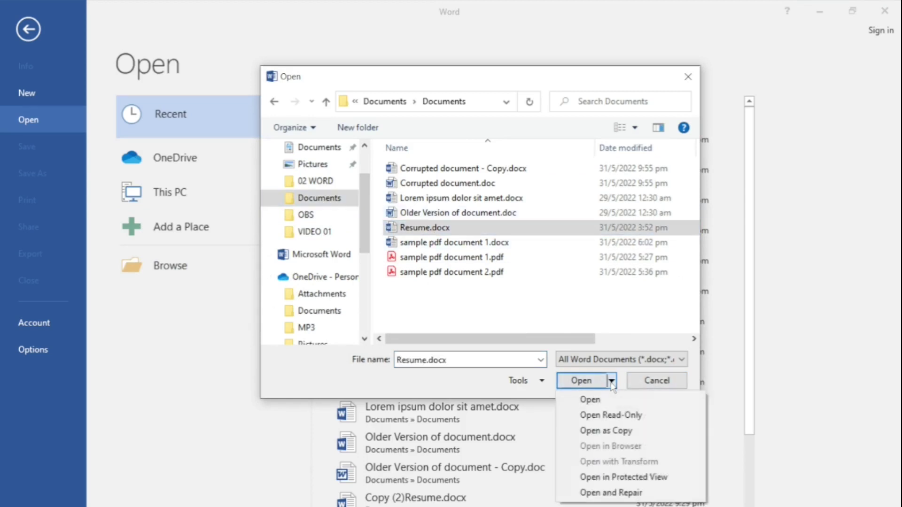
- Open Resume.docx read-only and check its Info page before browsing for another file
{"action": "left_click", "coordinate": [658, 416]}
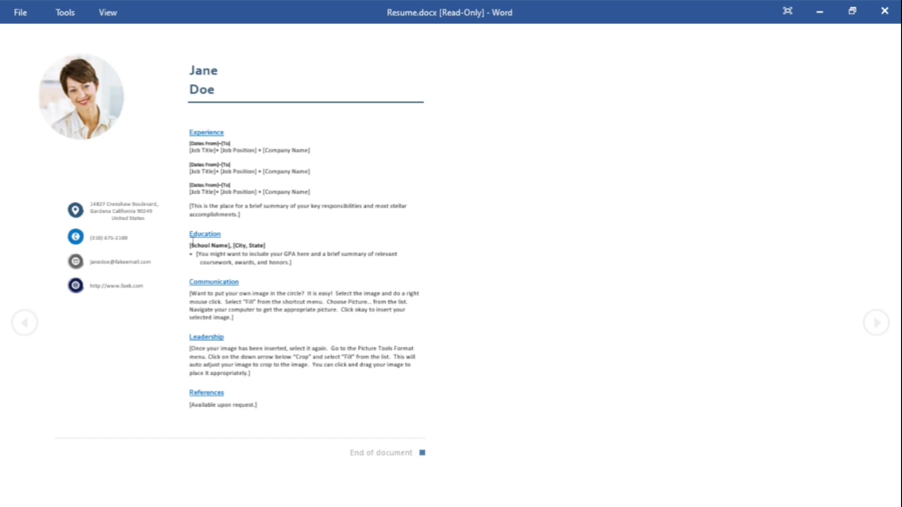
{"action": "left_click", "coordinate": [14, 14]}
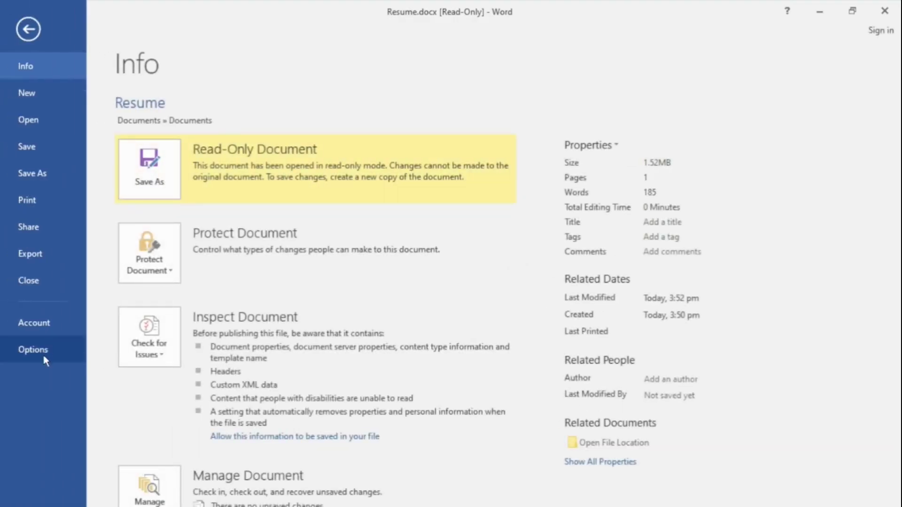
{"action": "left_click", "coordinate": [34, 117]}
{"action": "left_click", "coordinate": [182, 261]}
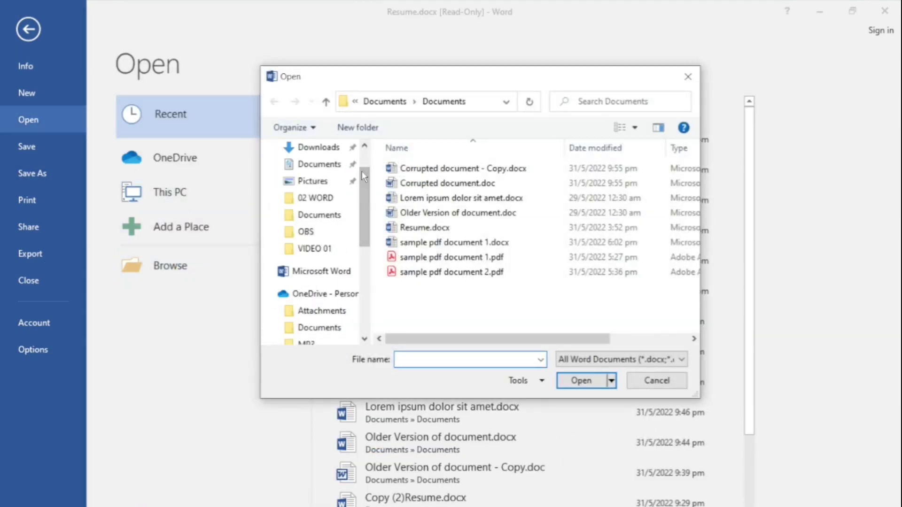
- Select Resume.docx in Documents and open it as a copy
{"action": "left_click", "coordinate": [323, 217]}
{"action": "left_click", "coordinate": [435, 230]}
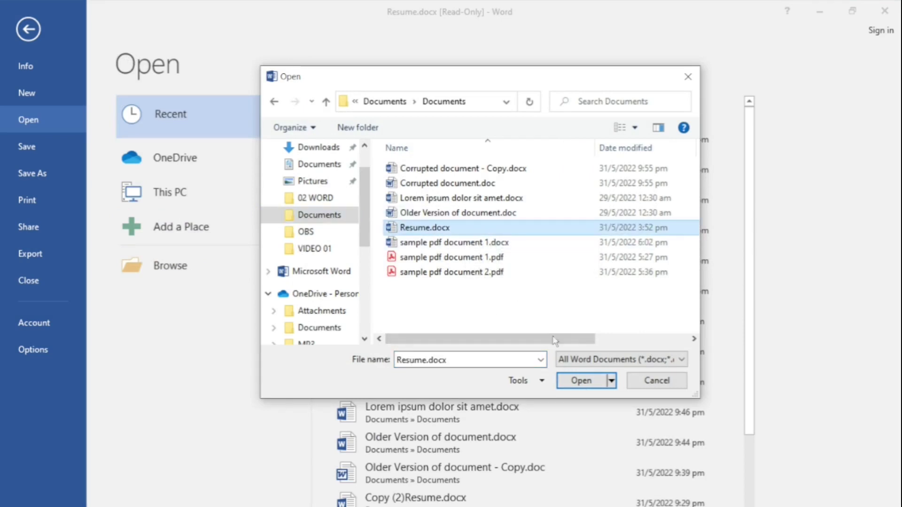
{"action": "left_click", "coordinate": [611, 380]}
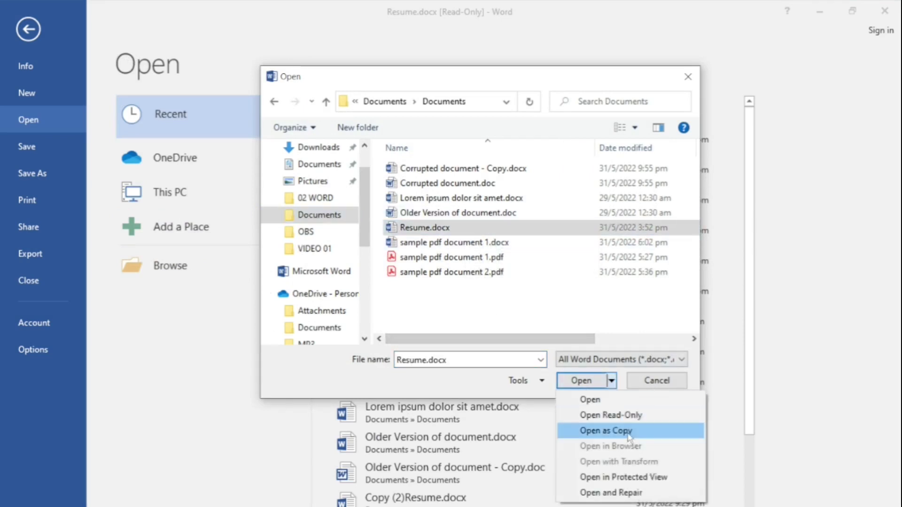
{"action": "left_click", "coordinate": [605, 431]}
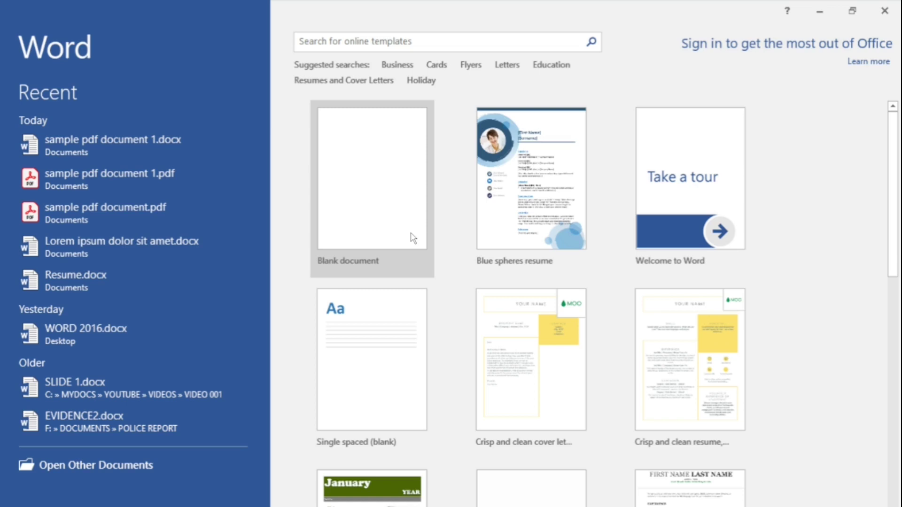
- Browse to sample pdf document 1.pdf and open it in Word
{"action": "left_click", "coordinate": [107, 466]}
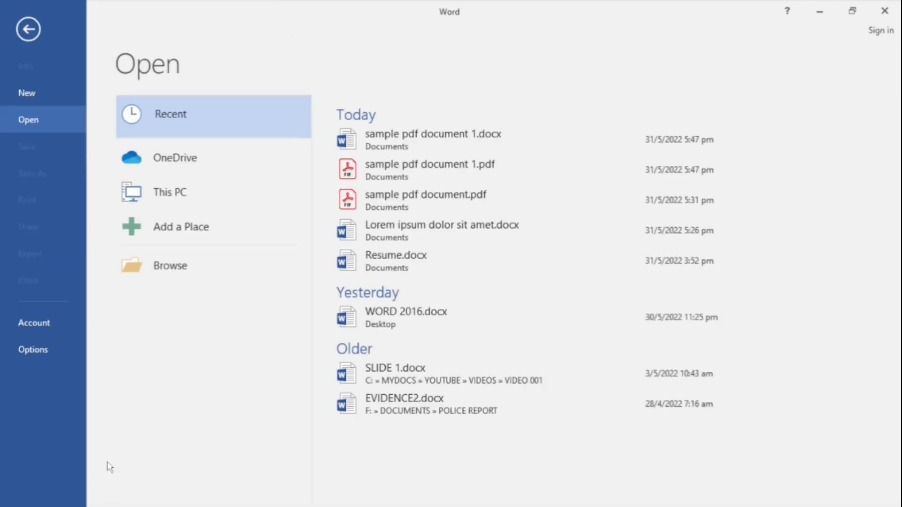
{"action": "left_click", "coordinate": [177, 275]}
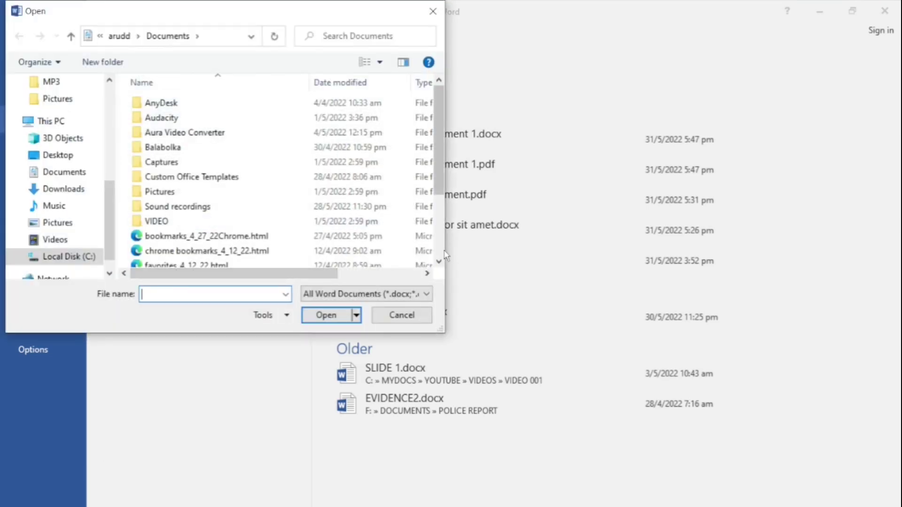
{"action": "scroll", "coordinate": [444, 255], "scroll_direction": "down", "scroll_amount": 2}
{"action": "left_click", "coordinate": [202, 244]}
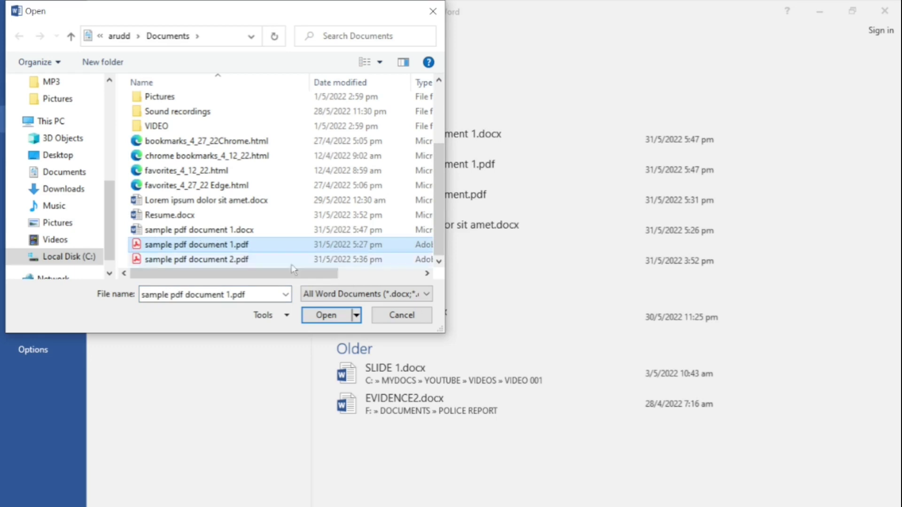
{"action": "left_click", "coordinate": [329, 318]}
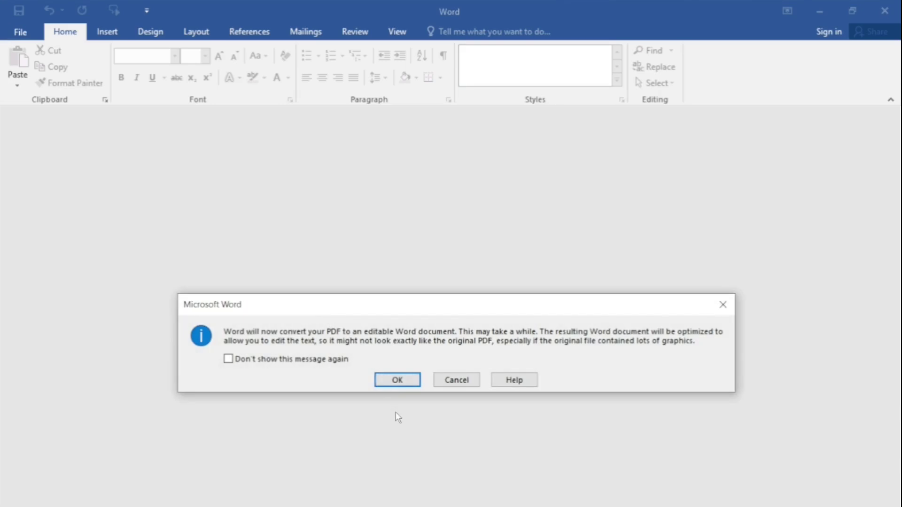
- Accept the PDF conversion and bold the opening lines of the first paragraph
{"action": "left_click", "coordinate": [398, 380]}
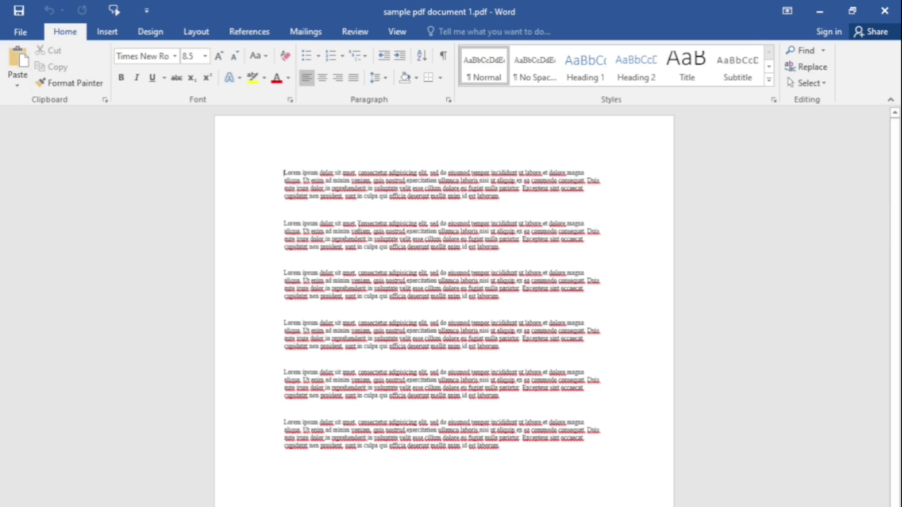
{"action": "left_click_drag", "start_coordinate": [284, 172], "coordinate": [324, 189]}
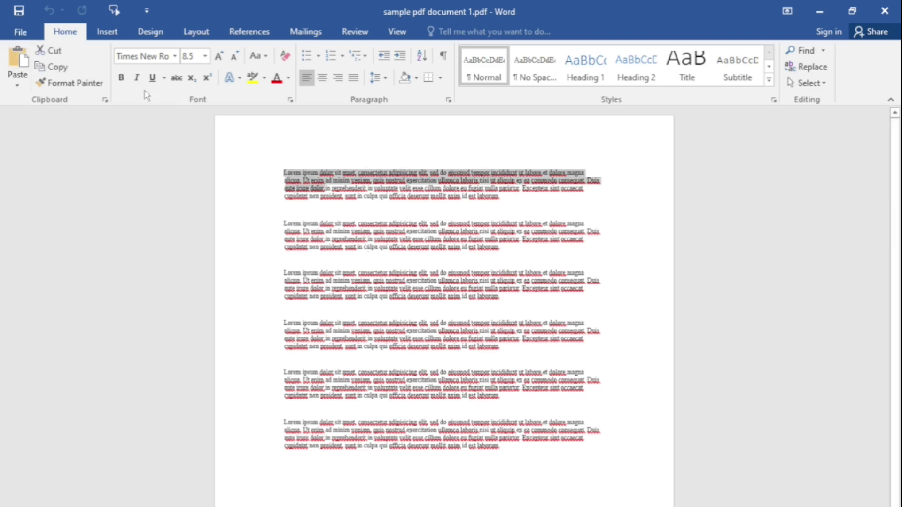
{"action": "left_click", "coordinate": [123, 81]}
- Save the document as sample pdf document 1.docx in Documents, replacing the existing file
{"action": "left_click", "coordinate": [21, 32]}
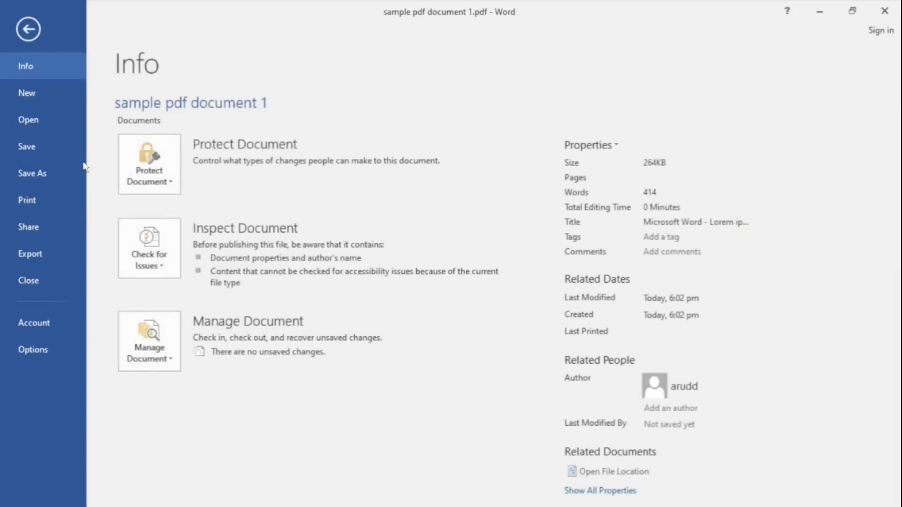
{"action": "left_click", "coordinate": [50, 177]}
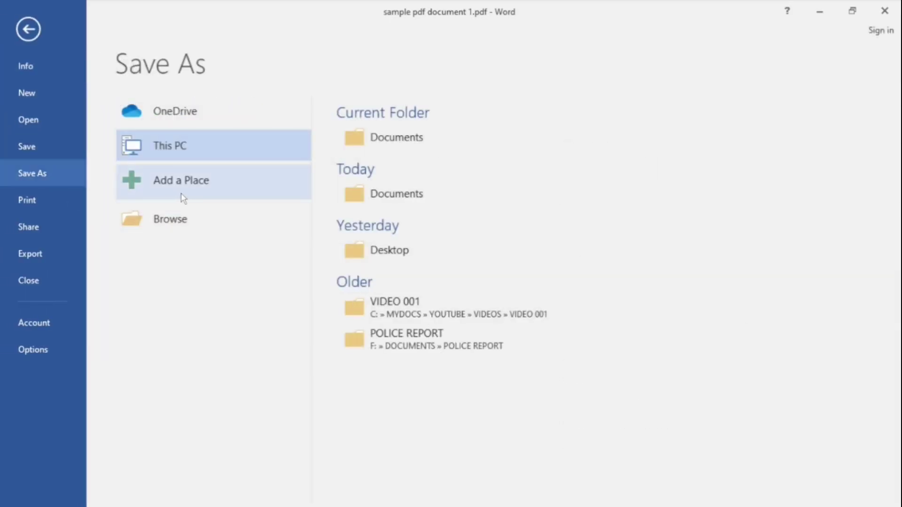
{"action": "left_click", "coordinate": [397, 139]}
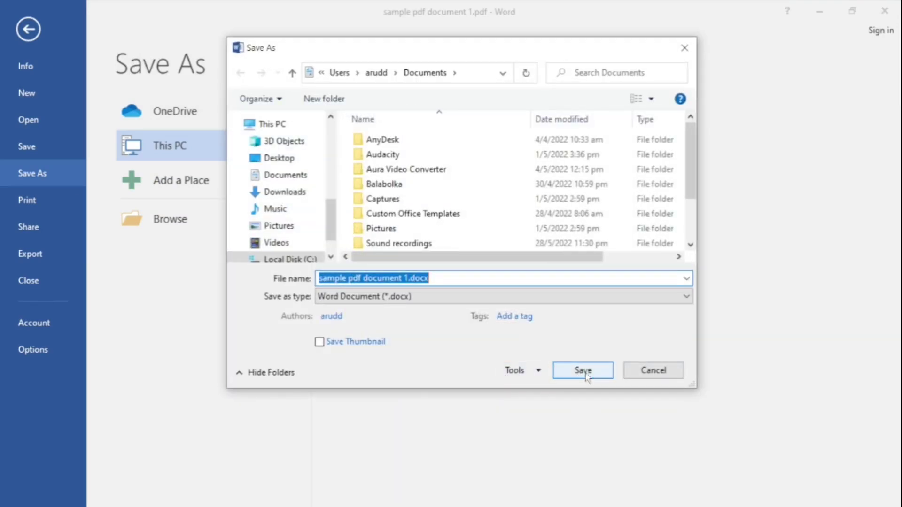
{"action": "left_click", "coordinate": [585, 371]}
{"action": "left_click", "coordinate": [442, 367]}
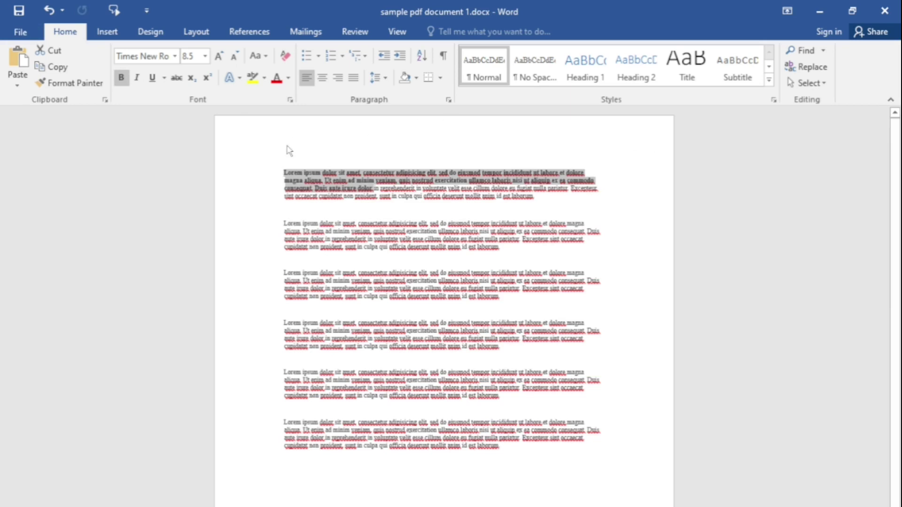
{"action": "left_click", "coordinate": [20, 31]}
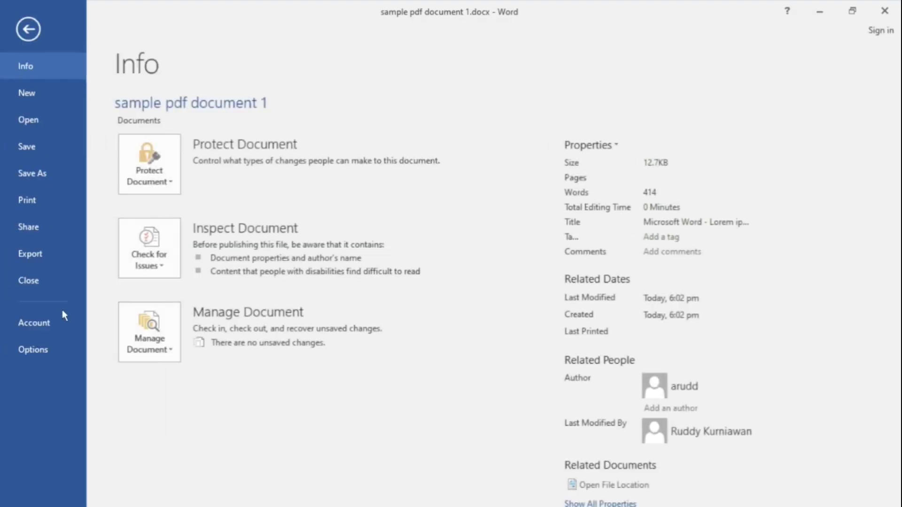
- Try converting sample pdf document 2.pdf in Word and dismiss the conversion error
{"action": "left_click", "coordinate": [33, 120]}
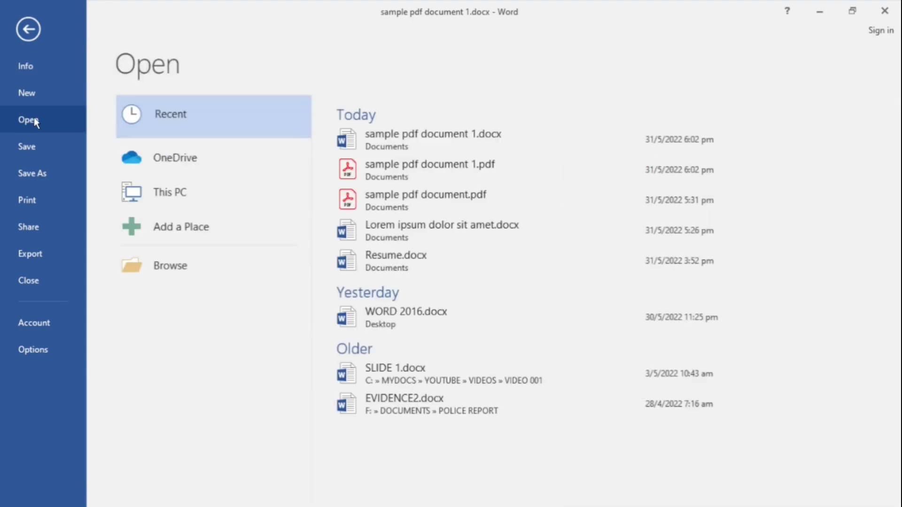
{"action": "left_click", "coordinate": [187, 274]}
{"action": "scroll", "coordinate": [441, 248], "scroll_direction": "down", "scroll_amount": 2}
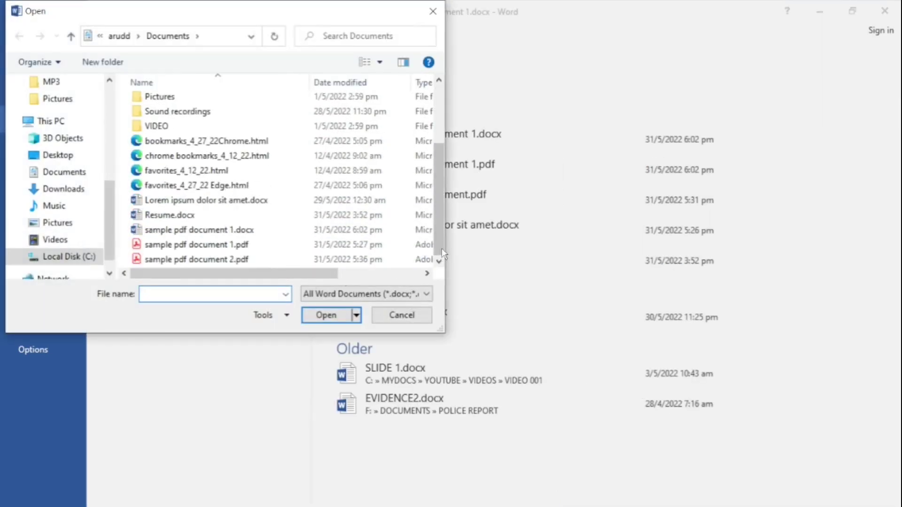
{"action": "left_click", "coordinate": [175, 260]}
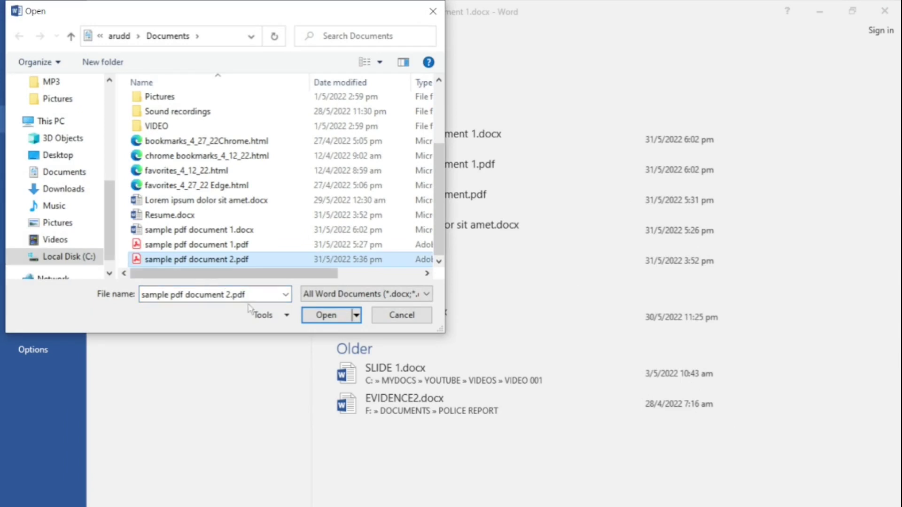
{"action": "left_click", "coordinate": [333, 321]}
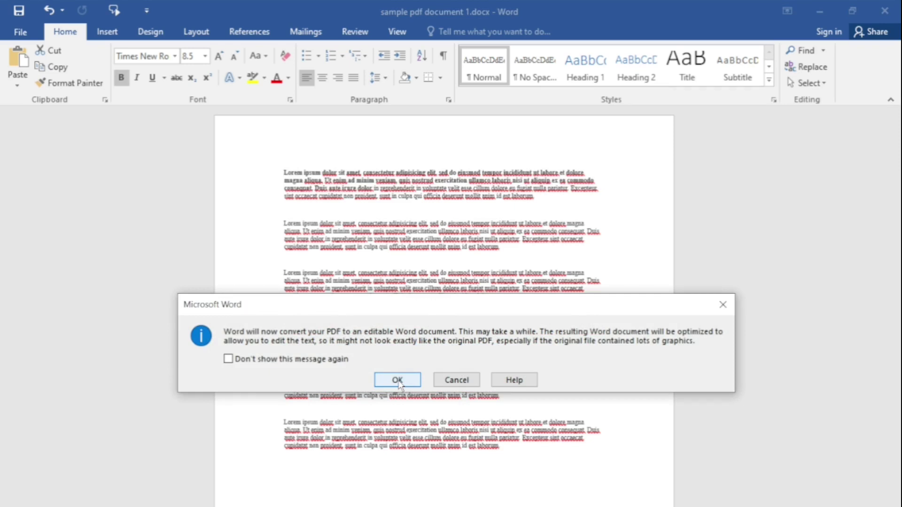
{"action": "left_click", "coordinate": [398, 382]}
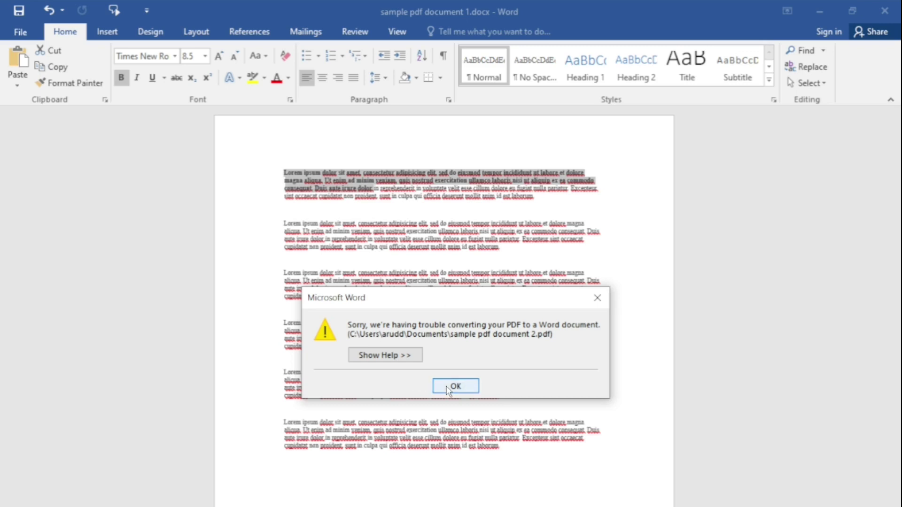
{"action": "left_click", "coordinate": [447, 387]}
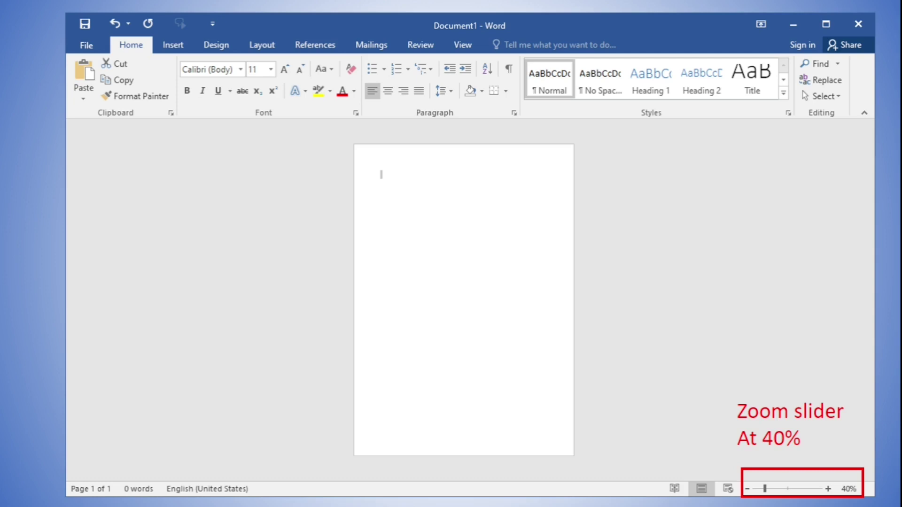
- Scroll up on the blank Document1 page now shown at 50% zoom
{"action": "scroll", "coordinate": [464, 300], "scroll_direction": "up", "scroll_amount": 1}
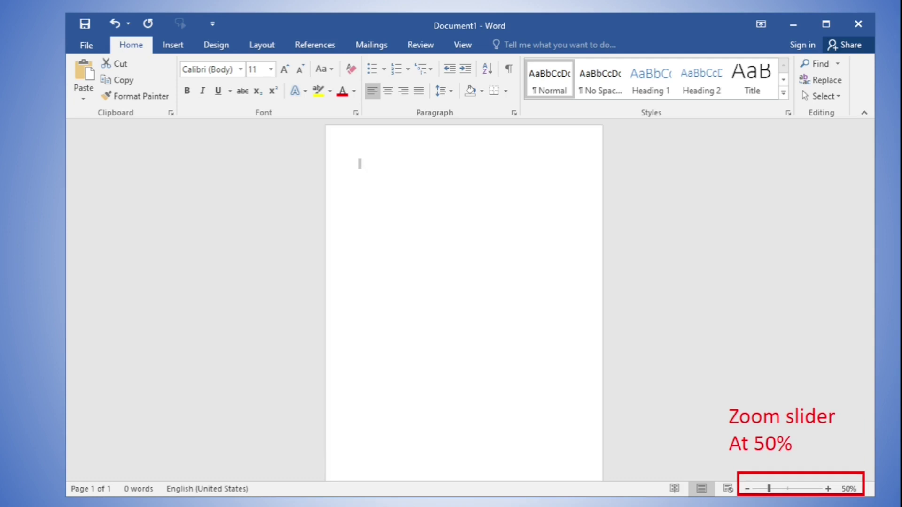